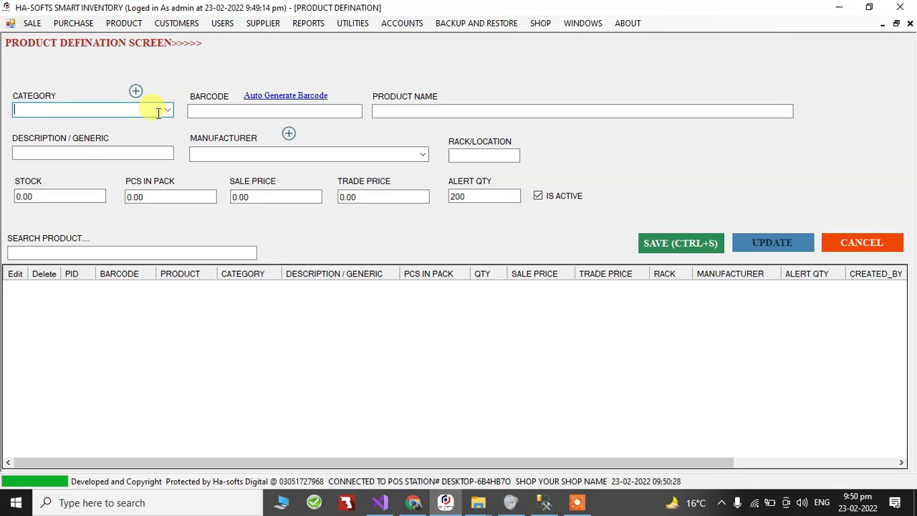
pyautogui.click(171, 111)
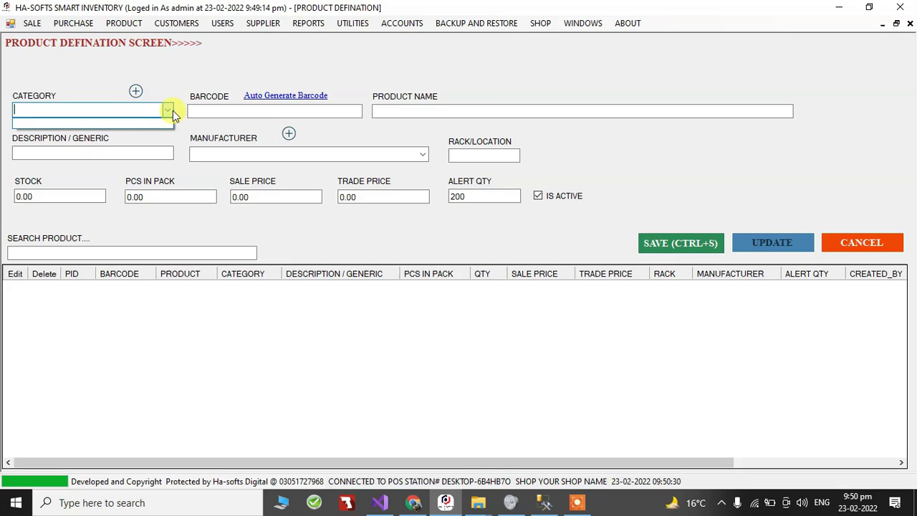
pyautogui.click(55, 111)
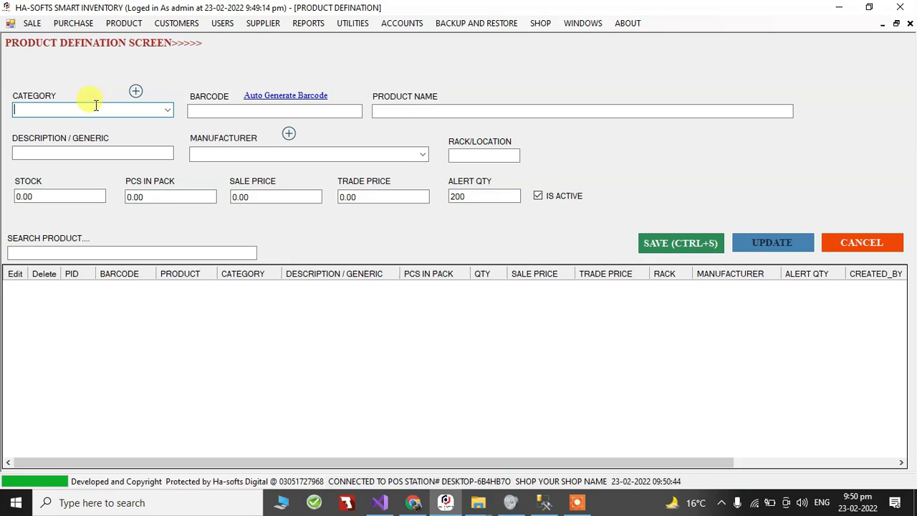
pyautogui.write('tab')
pyautogui.press('BackSpace')
pyautogui.press('BackSpace')
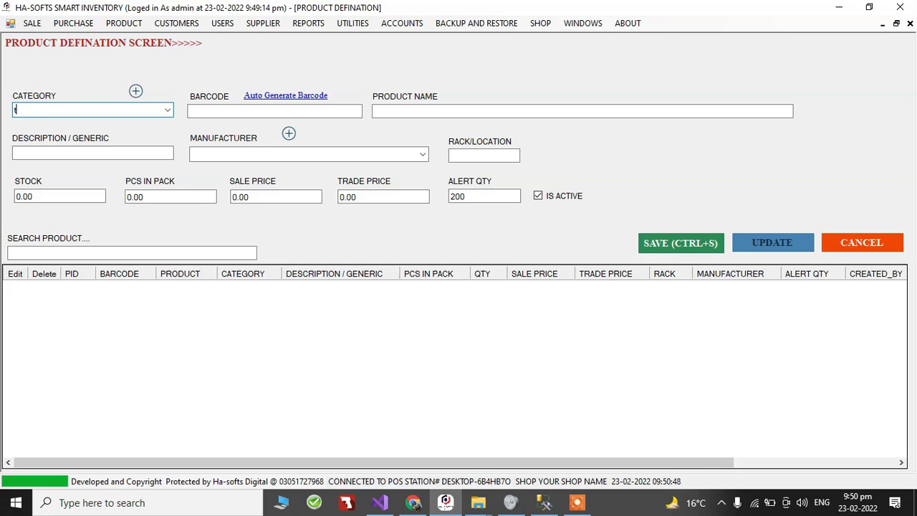
pyautogui.click(166, 112)
pyautogui.click(166, 112)
pyautogui.click(137, 111)
pyautogui.write('ab')
pyautogui.click(274, 111)
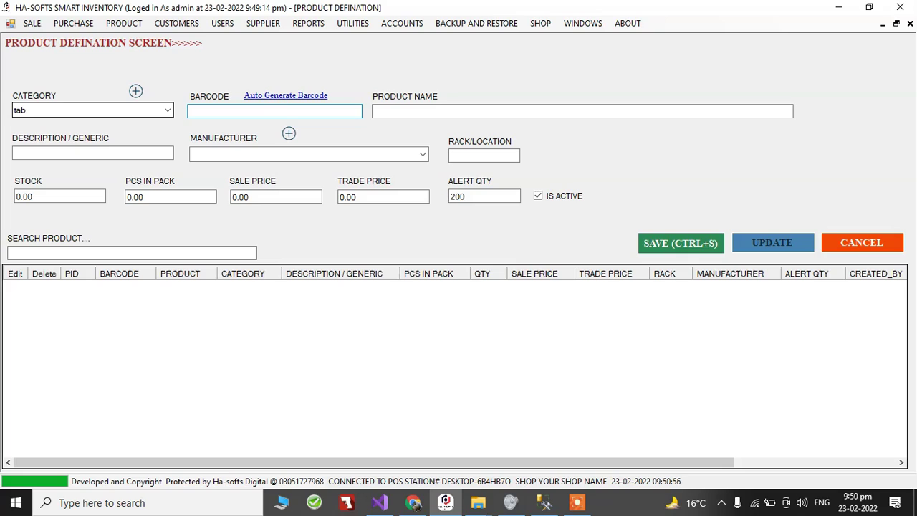
pyautogui.click(136, 111)
pyautogui.click(137, 111)
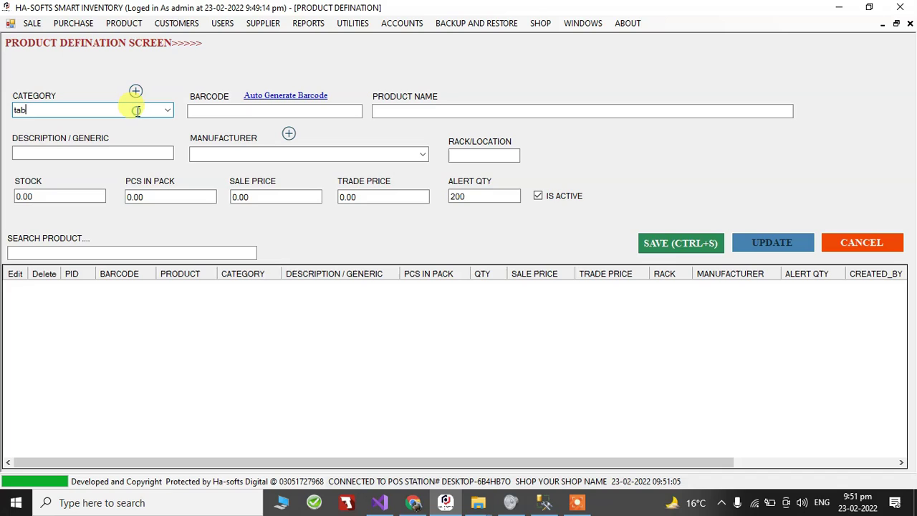
pyautogui.click(137, 111)
pyautogui.press('BackSpace')
pyautogui.write('t')
pyautogui.click(169, 111)
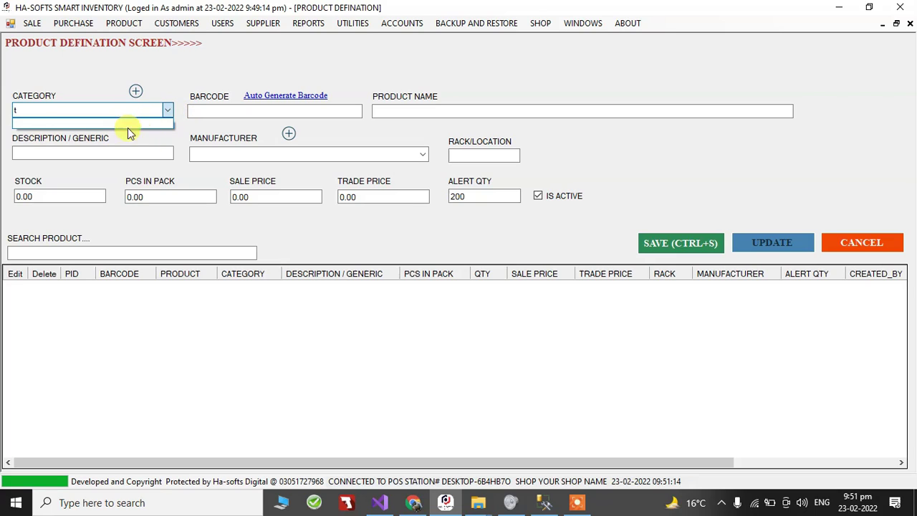
pyautogui.click(99, 108)
pyautogui.press('BackSpace')
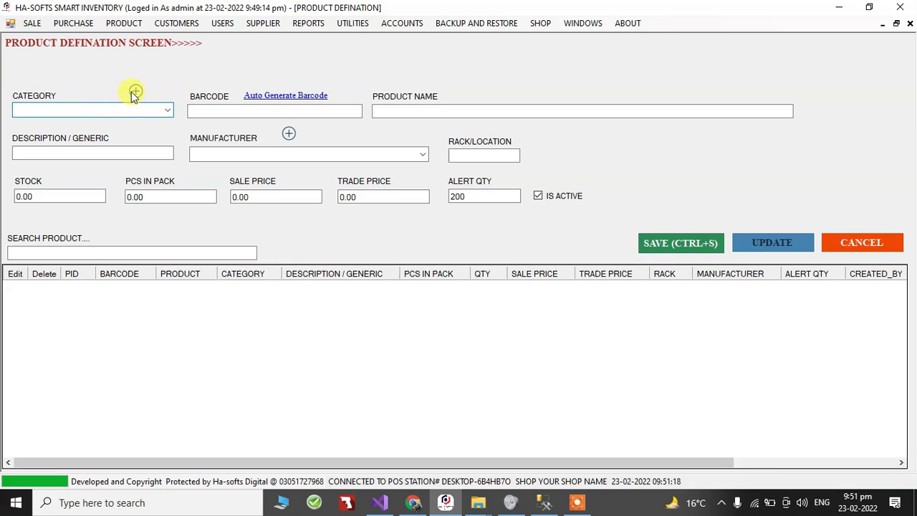
# Step: Open the categories window from the product definition form and save a new category described as tab
pyautogui.click(134, 94)
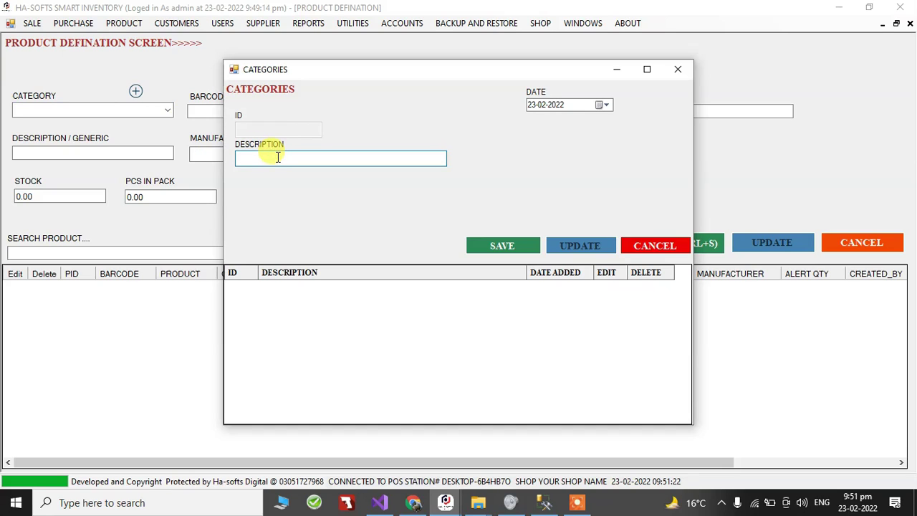
pyautogui.write('tab')
pyautogui.click(510, 248)
pyautogui.click(510, 299)
# Step: Save another product category with the description cap
pyautogui.click(251, 158)
pyautogui.write('cap')
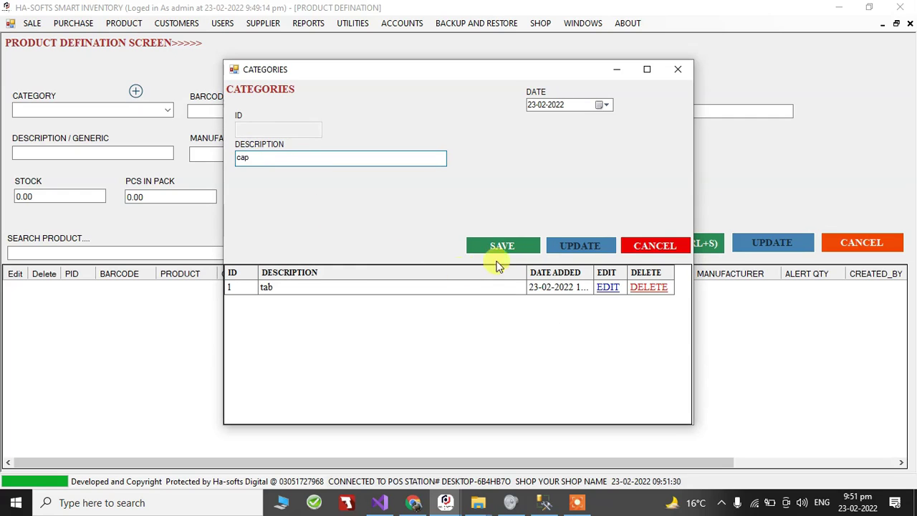
pyautogui.click(503, 255)
pyautogui.click(501, 298)
# Step: Save a product category with the description inj and close the categories window
pyautogui.click(309, 155)
pyautogui.write('tab')
pyautogui.press('BackSpace')
pyautogui.press('BackSpace')
pyautogui.press('BackSpace')
pyautogui.write('inj')
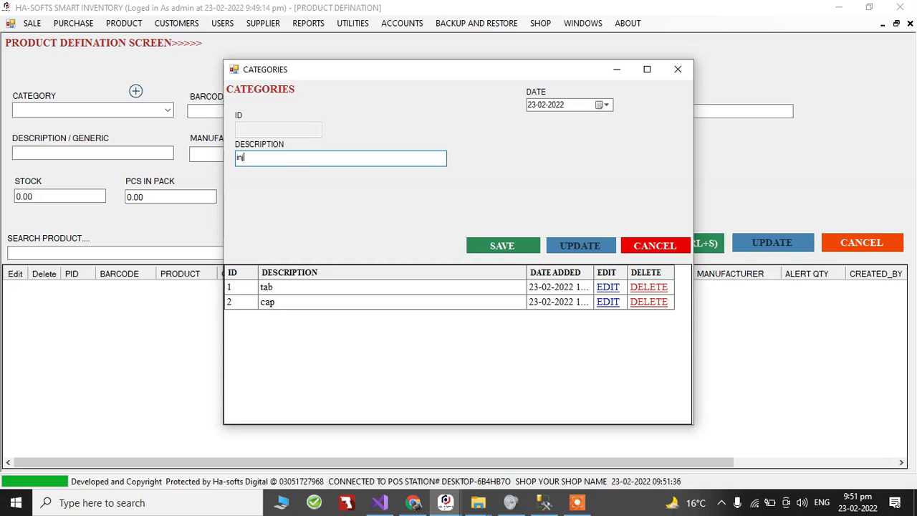
pyautogui.click(501, 245)
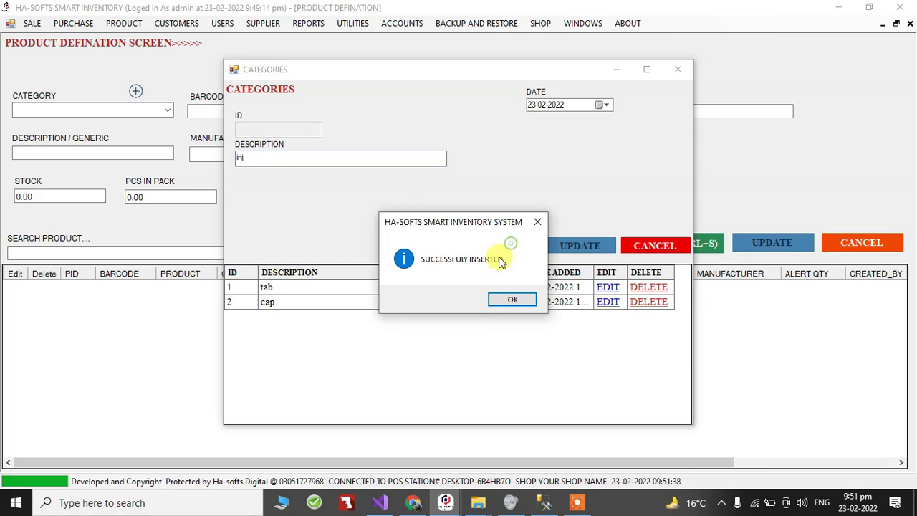
pyautogui.click(492, 301)
pyautogui.click(676, 71)
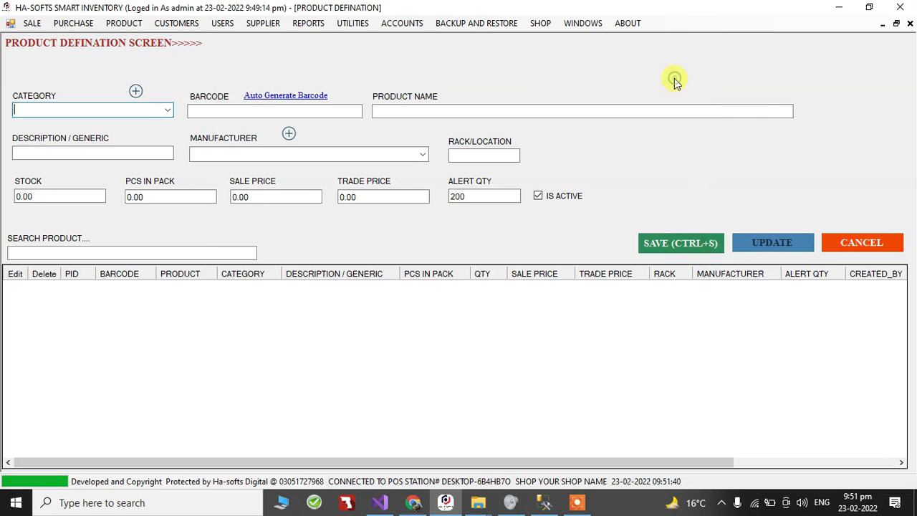
# Step: Set the new product's category to tab, choosing it from the suggested categories
pyautogui.click(168, 112)
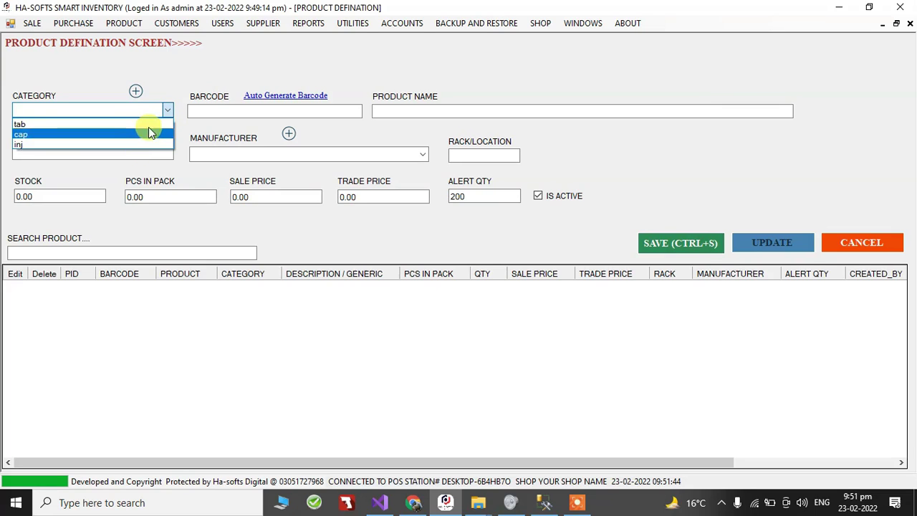
pyautogui.click(131, 110)
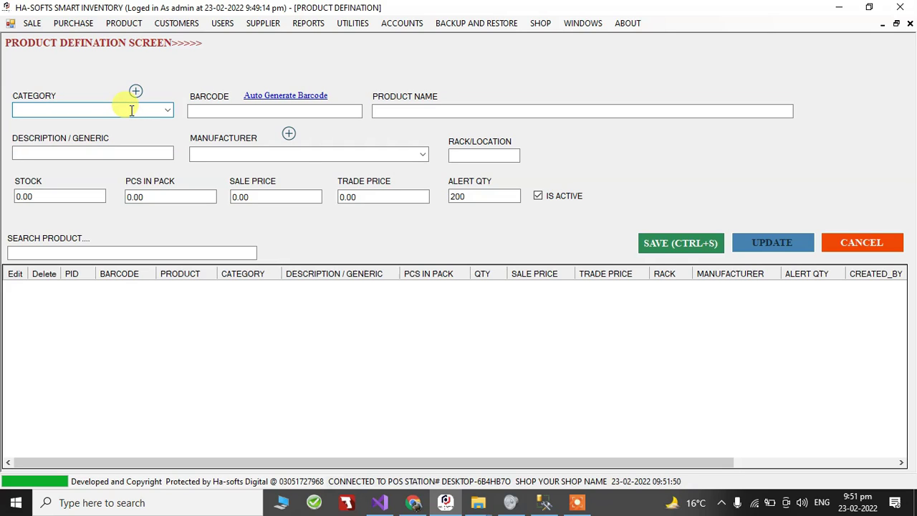
pyautogui.write('t')
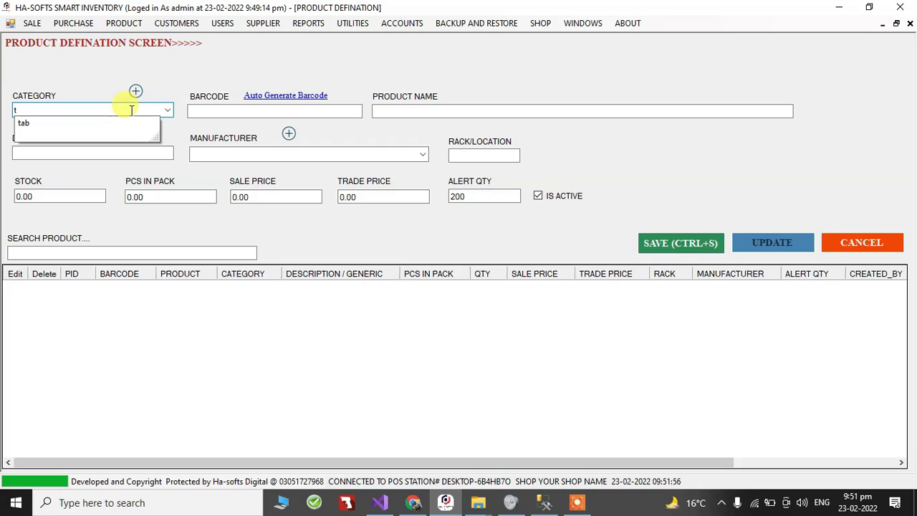
pyautogui.press('Down')
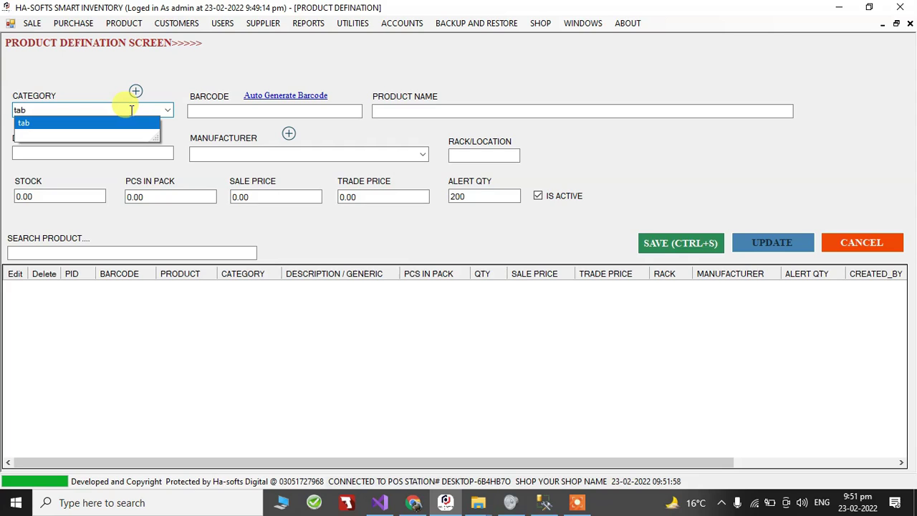
pyautogui.press('Tab')
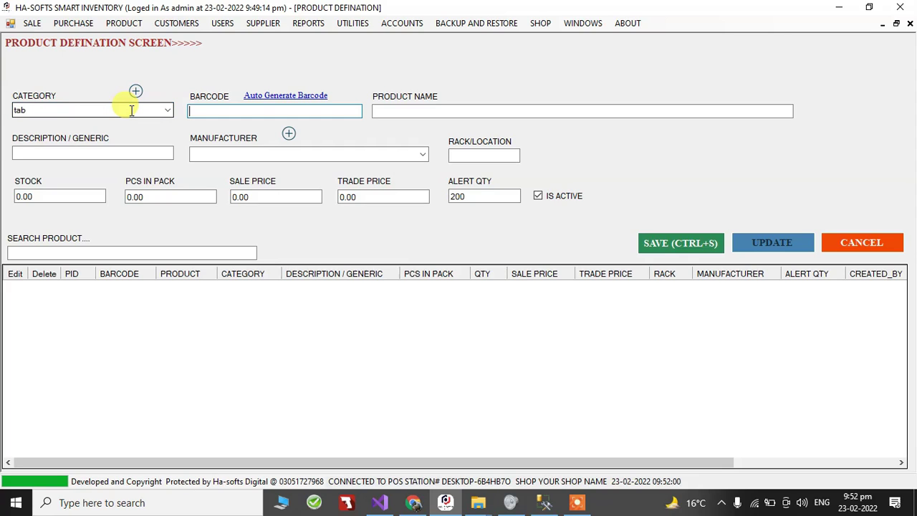
pyautogui.moveTo(131, 109); pyautogui.dragTo(20, 111)
pyautogui.click(36, 113)
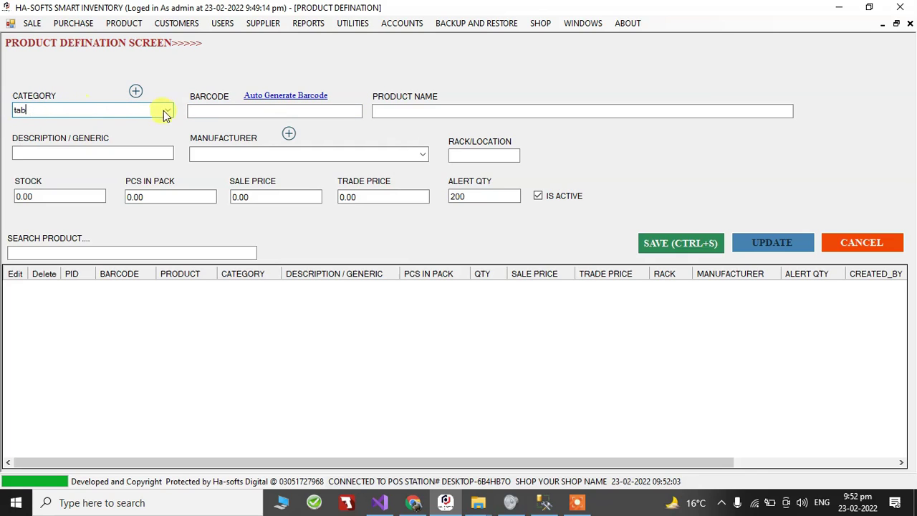
pyautogui.press('Tab')
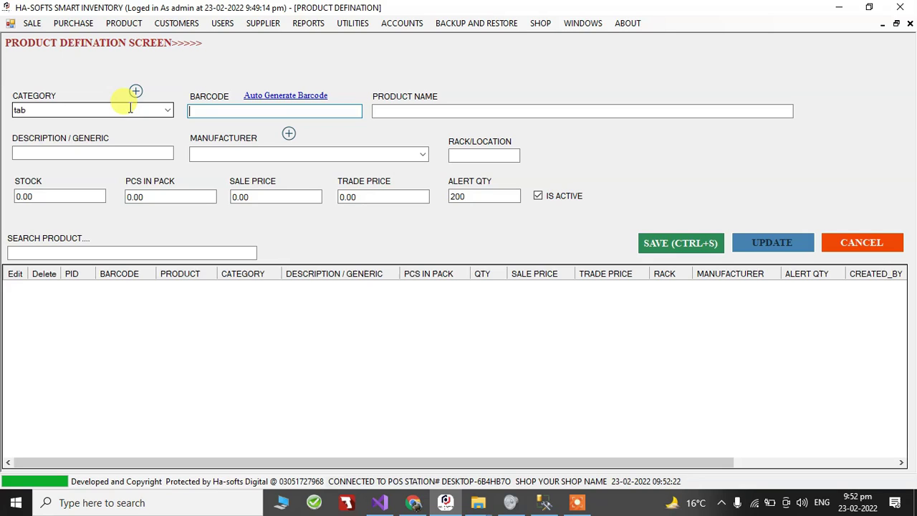
pyautogui.write('767567565656')
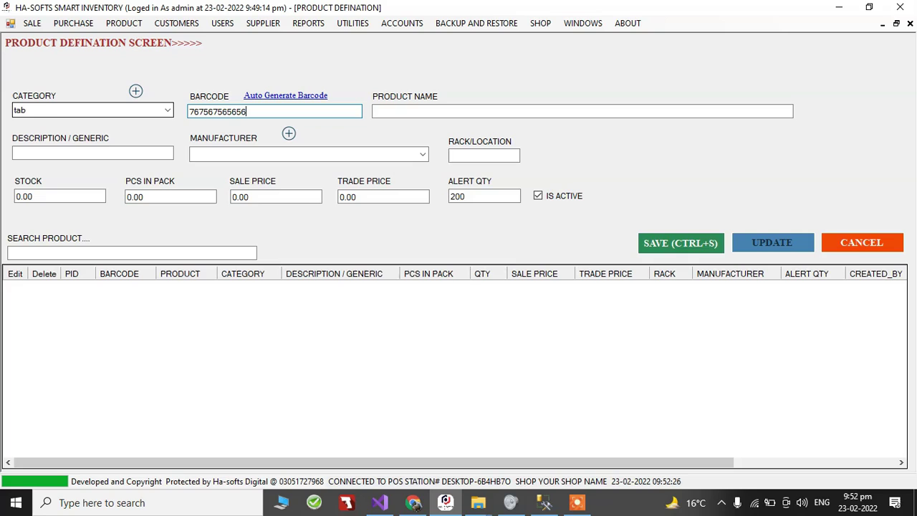
pyautogui.hotkey('ctrl', 'a')
pyautogui.press('BackSpace')
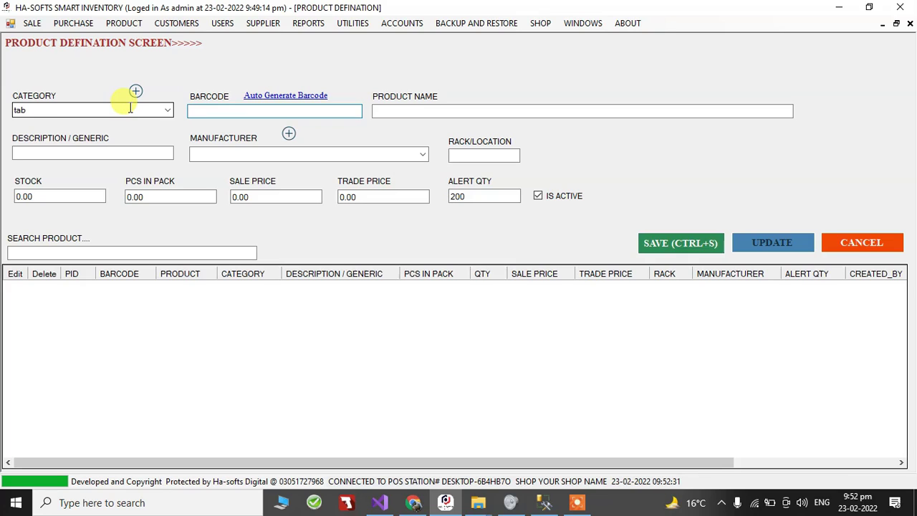
pyautogui.click(272, 95)
pyautogui.moveTo(255, 111); pyautogui.dragTo(127, 115)
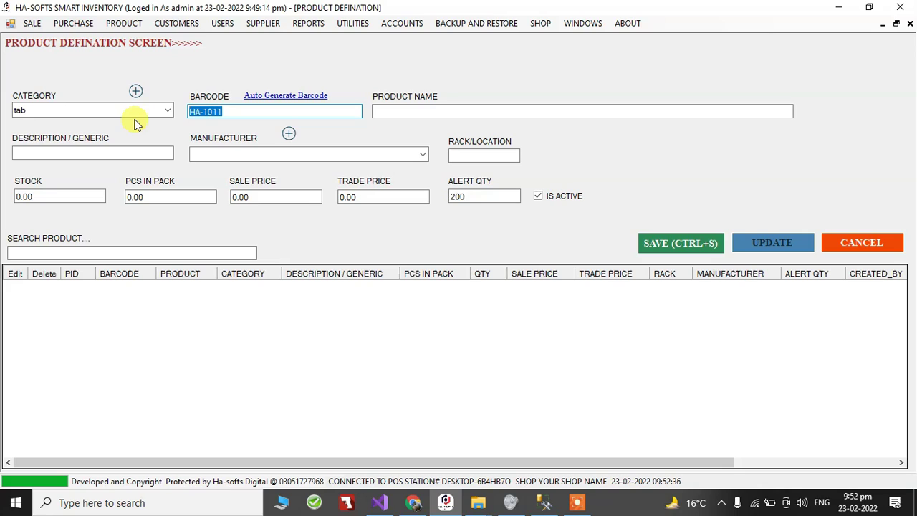
pyautogui.press('BackSpace')
pyautogui.press('Tab')
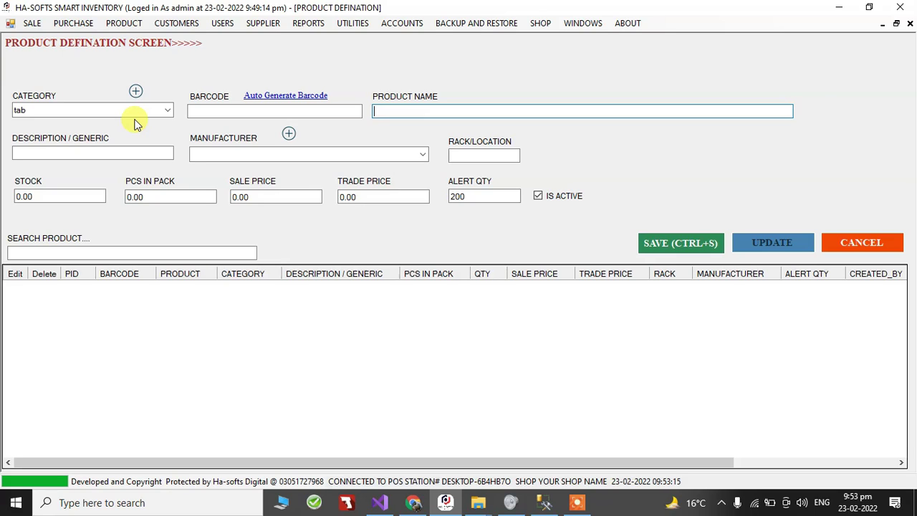
# Step: Switch to Chrome and examine the product title, strength and pack size on the open dvago.pk Panadol page
pyautogui.click(413, 502)
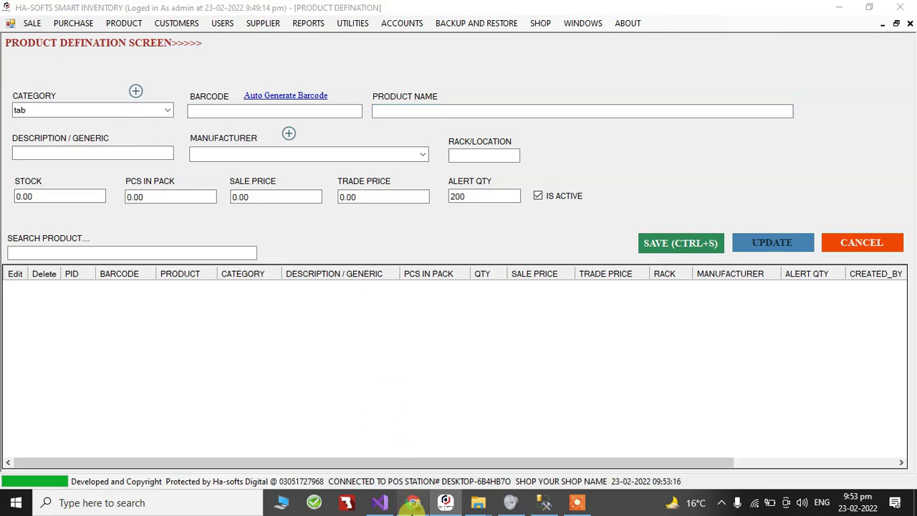
pyautogui.click(97, 10)
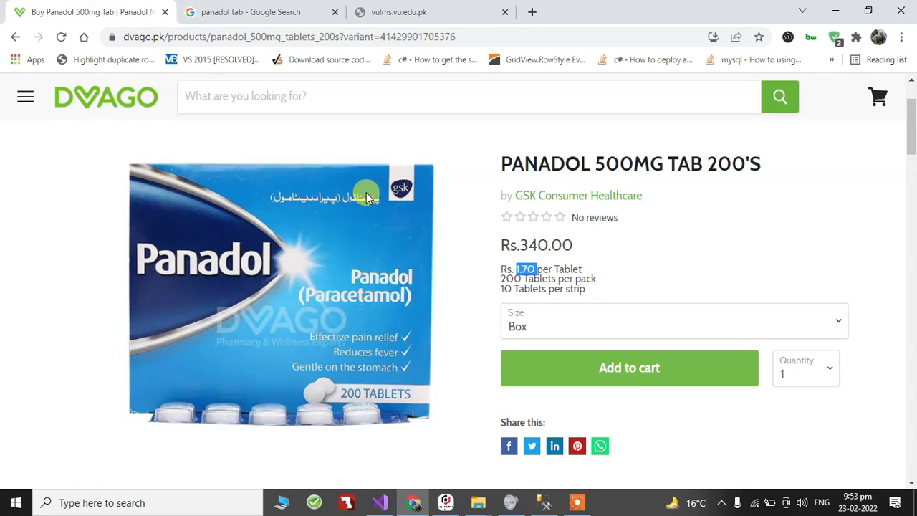
pyautogui.click(625, 244)
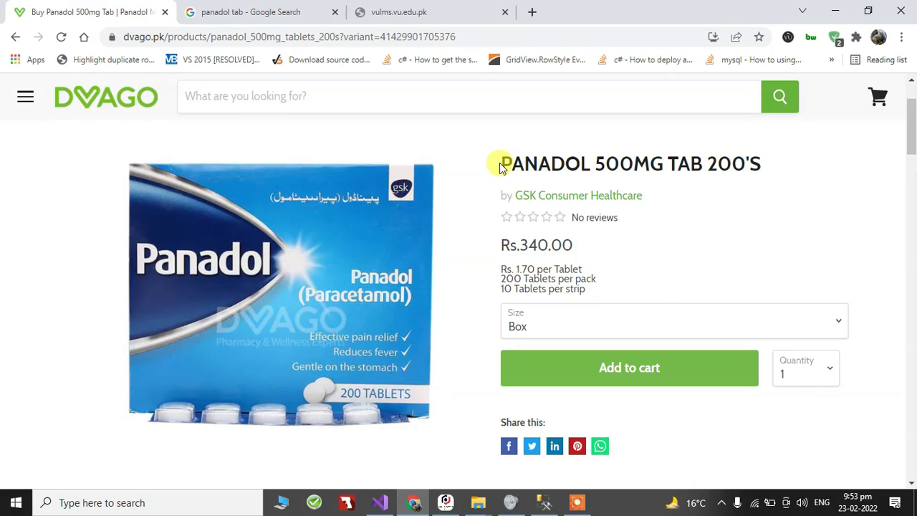
pyautogui.moveTo(502, 166); pyautogui.dragTo(721, 184)
pyautogui.click(700, 187)
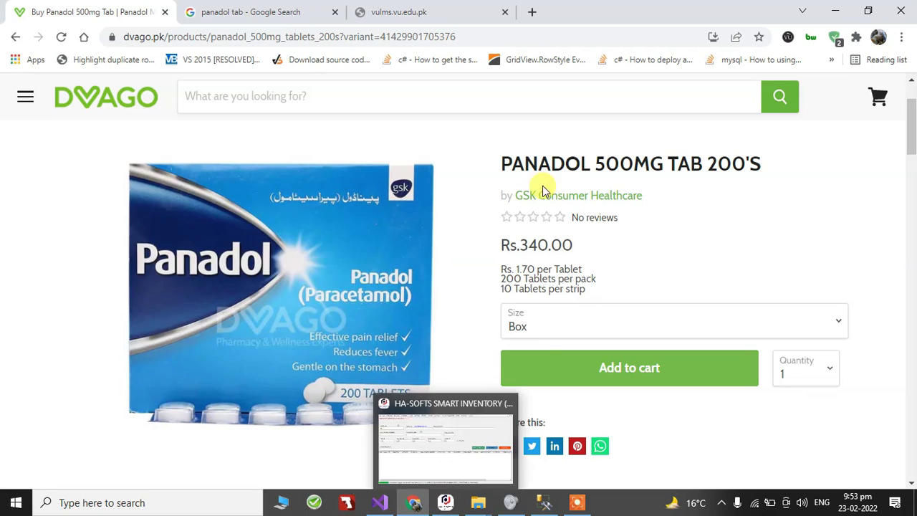
pyautogui.moveTo(501, 164); pyautogui.dragTo(763, 167)
pyautogui.click(711, 161)
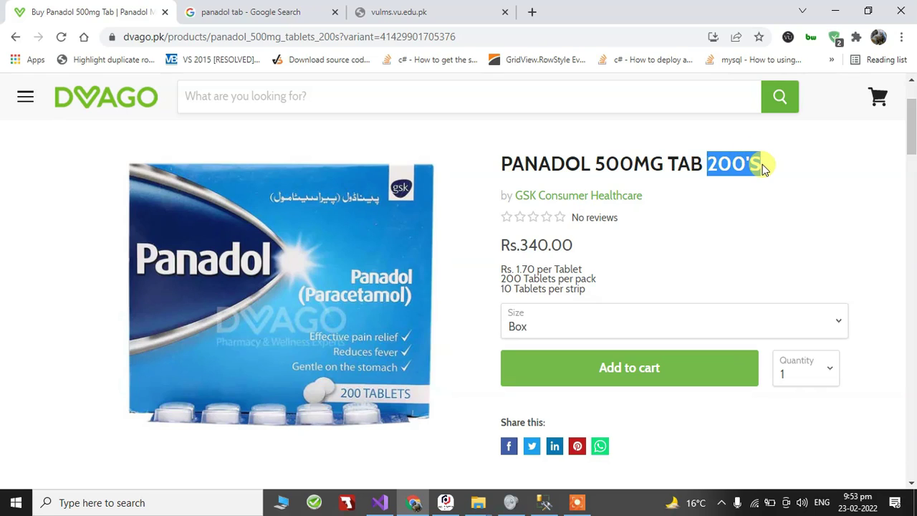
pyautogui.click(725, 164)
# Step: Switch back to HA-Softs Smart Inventory and enter PANADOL TAB 500MG 200'S as the product name
pyautogui.click(445, 502)
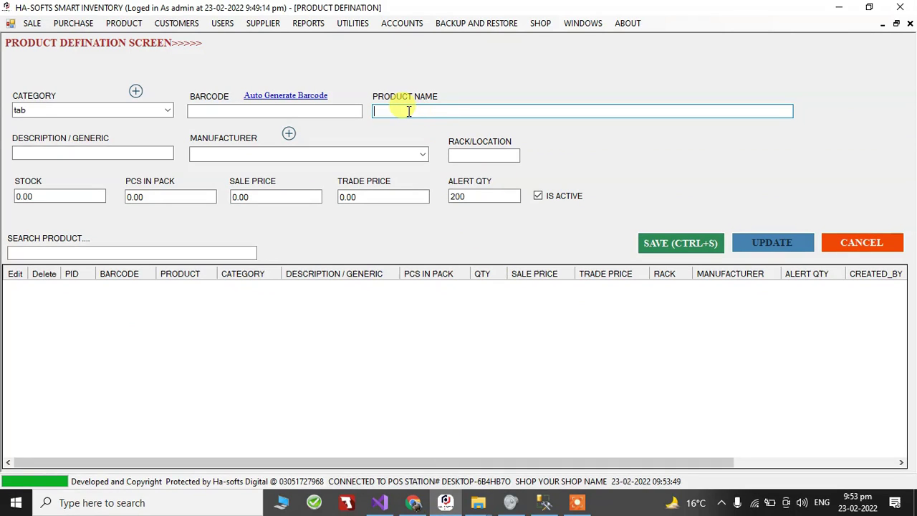
pyautogui.write('PANAOL')
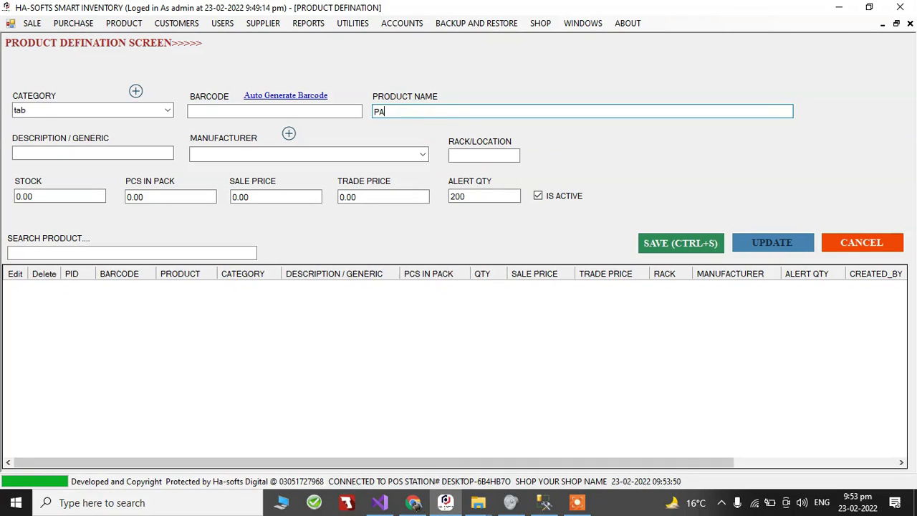
pyautogui.press('BackSpace')
pyautogui.press('BackSpace')
pyautogui.write('DOL TAB 500')
pyautogui.write('MG')
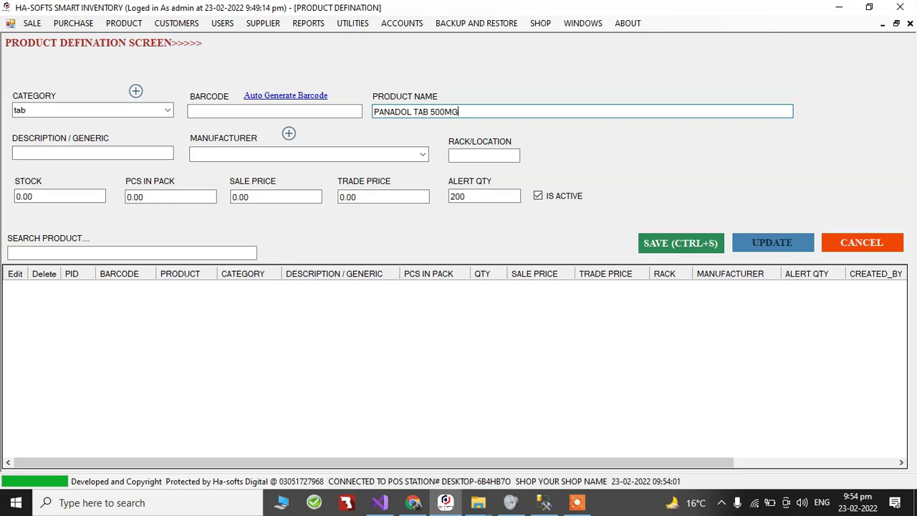
pyautogui.write(" 200'S")
pyautogui.moveTo(496, 110); pyautogui.dragTo(352, 123)
pyautogui.click(378, 112)
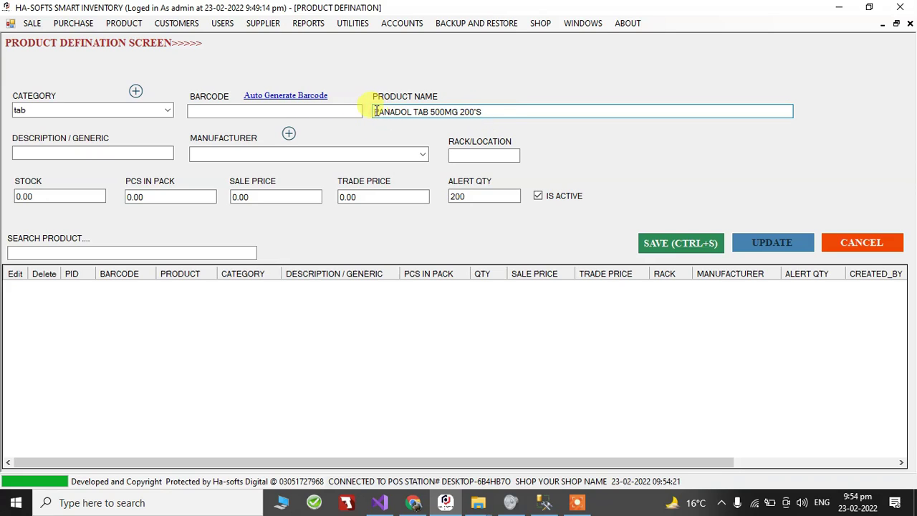
pyautogui.moveTo(374, 112); pyautogui.dragTo(493, 114)
pyautogui.click(498, 112)
# Step: Enter PARACETAMOL as the product's description/generic and move on to the manufacturer field
pyautogui.press('Tab')
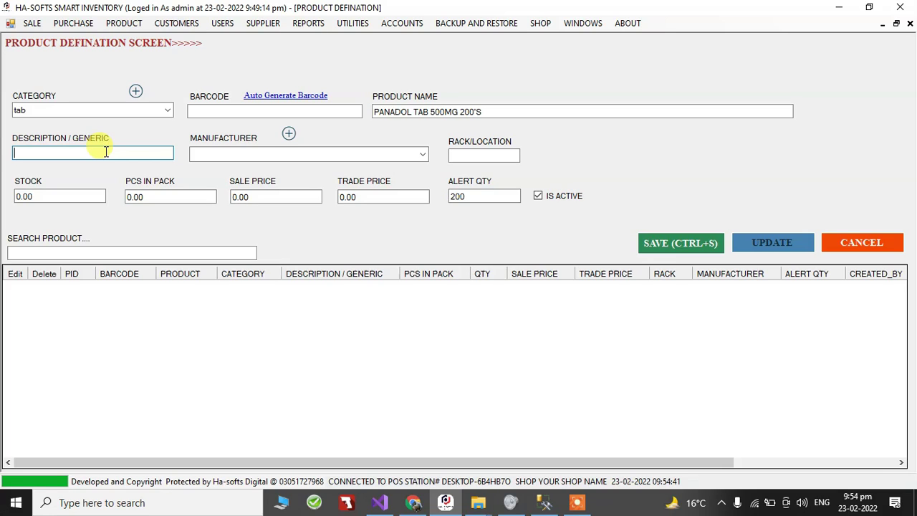
pyautogui.write('PA')
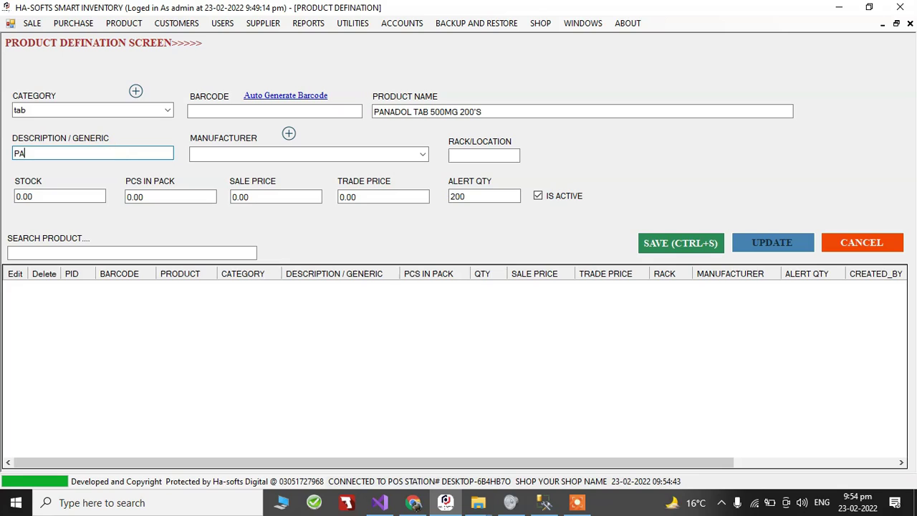
pyautogui.write('RACETAMOL')
pyautogui.click(195, 159)
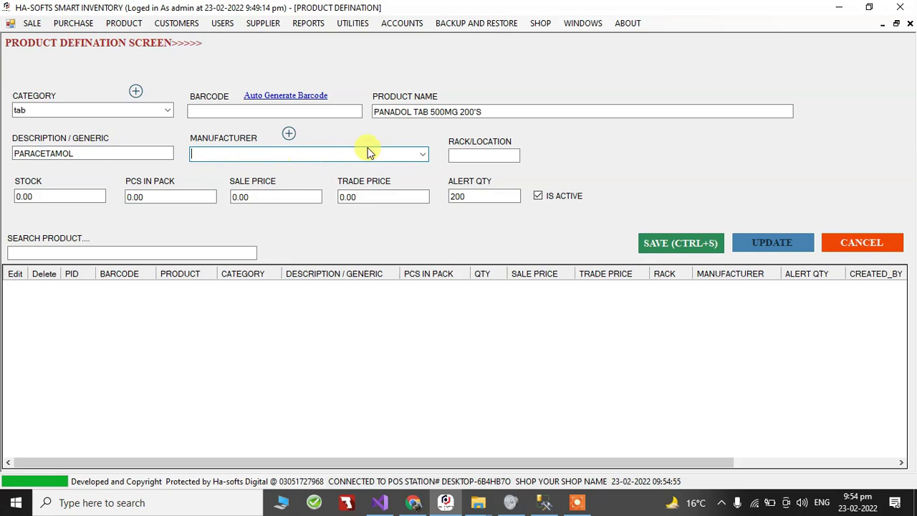
# Step: Try to enter GSK directly as the product's manufacturer and clear the entry
pyautogui.click(425, 154)
pyautogui.click(427, 154)
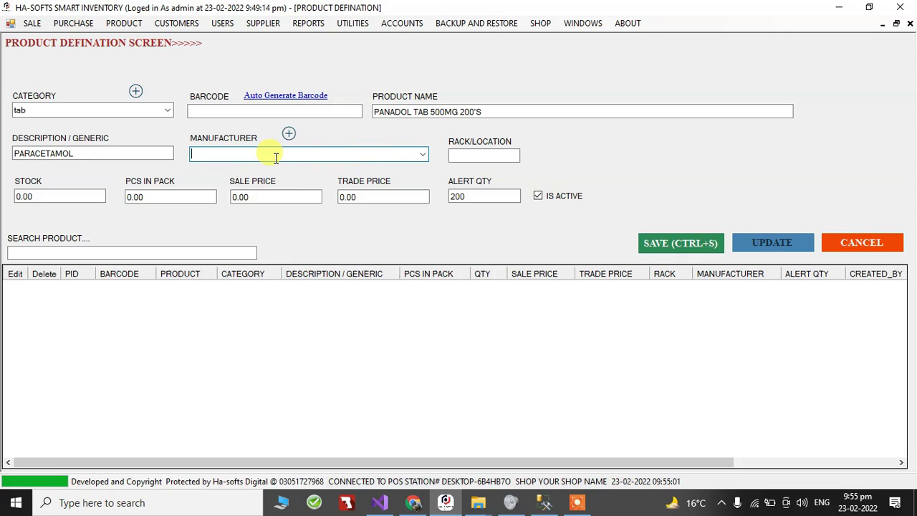
pyautogui.write('GSK')
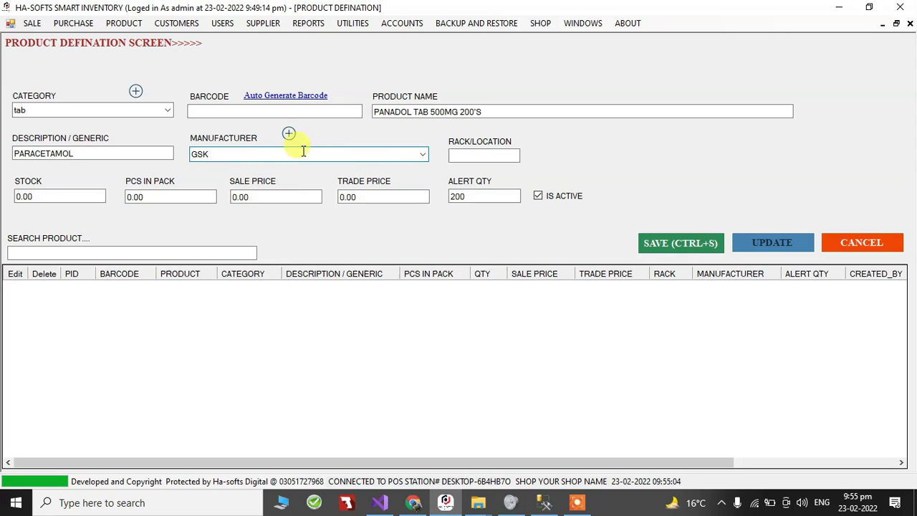
pyautogui.click(477, 154)
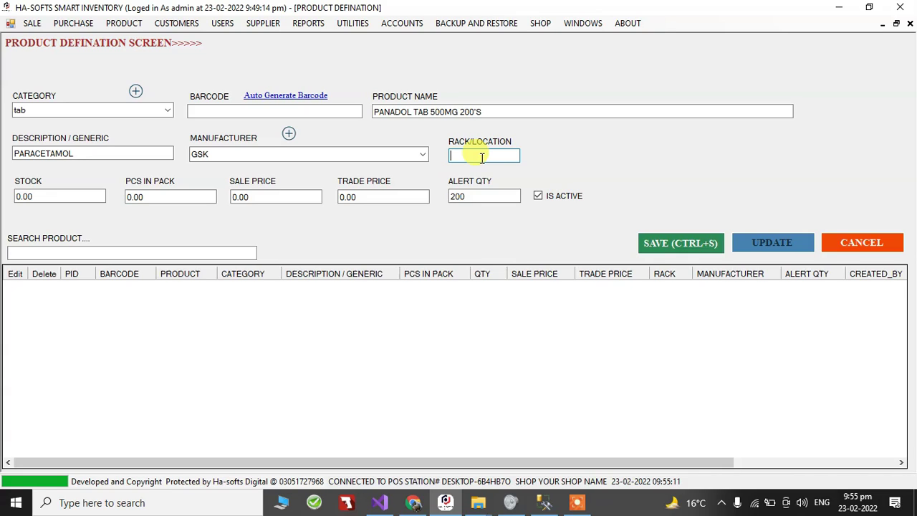
pyautogui.click(238, 152)
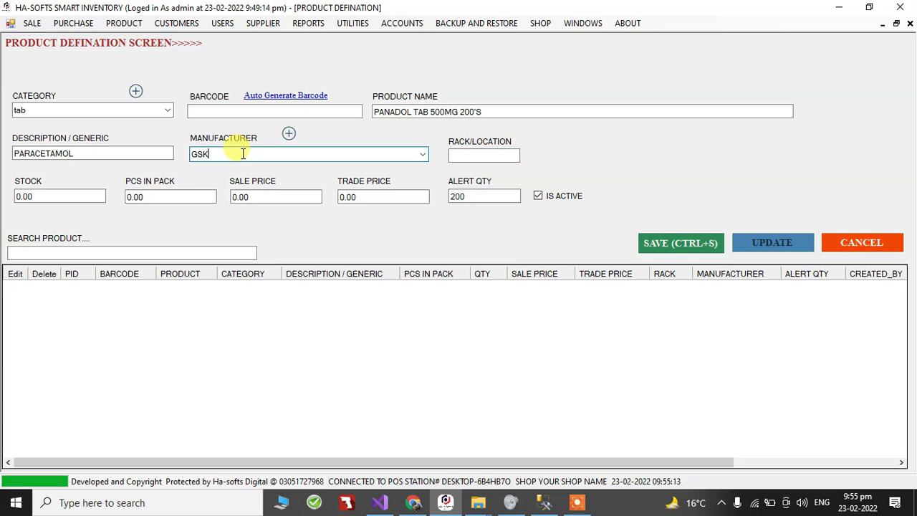
pyautogui.click(243, 153)
pyautogui.click(243, 154)
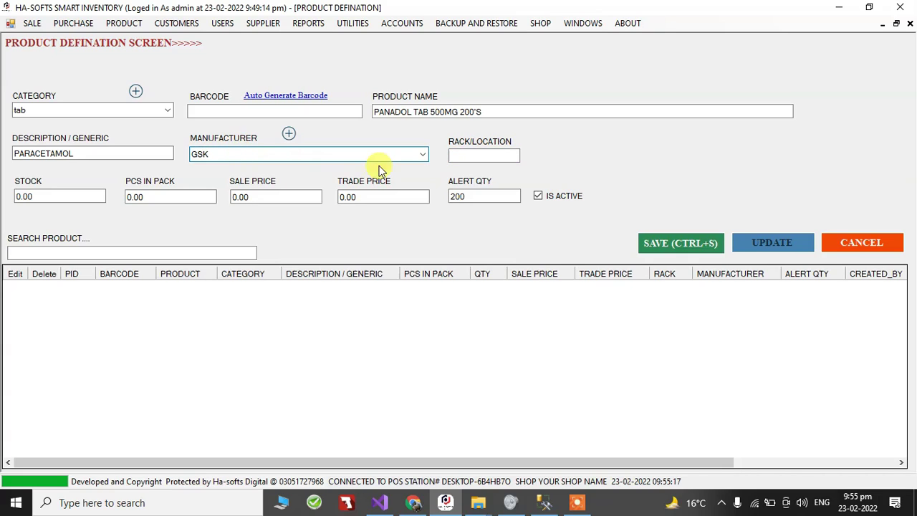
pyautogui.click(421, 155)
pyautogui.click(424, 154)
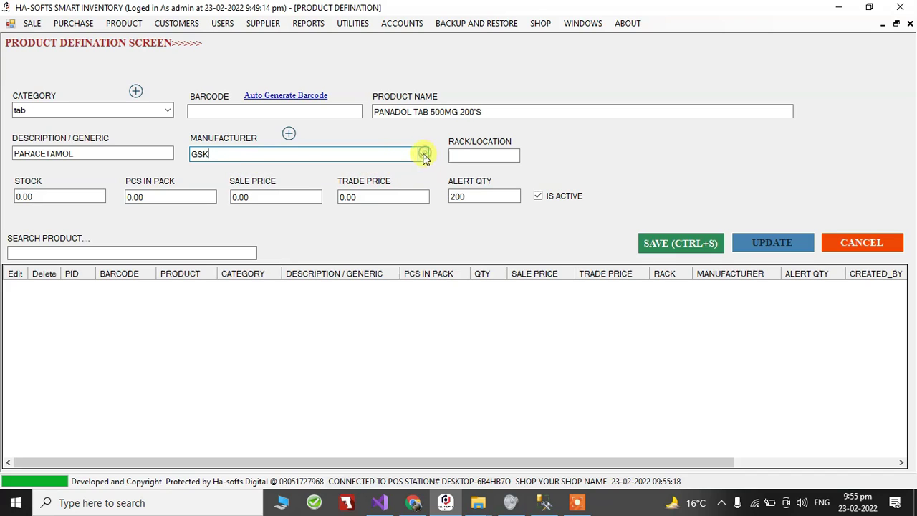
pyautogui.hotkey('ctrl', 'a')
pyautogui.press('BackSpace')
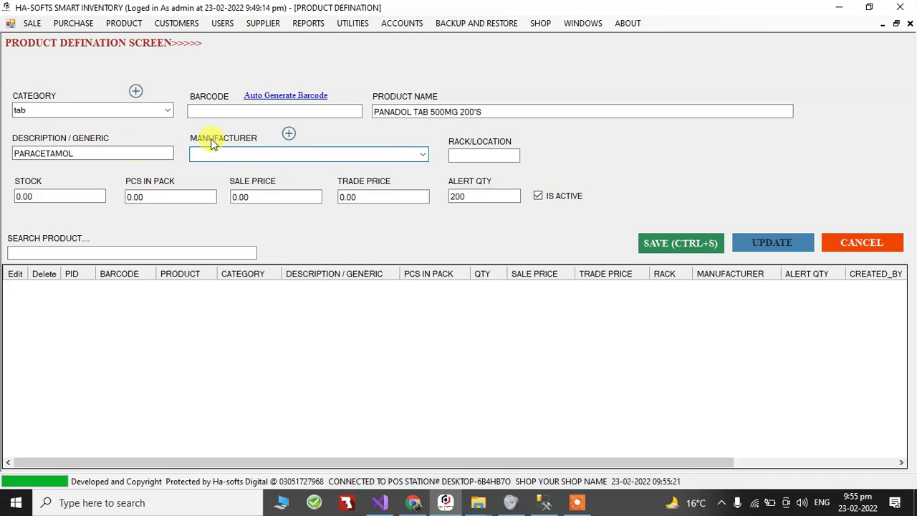
# Step: Add GSK as a new manufacturer, save it and close the manufacturers window
pyautogui.click(288, 134)
pyautogui.write('GS')
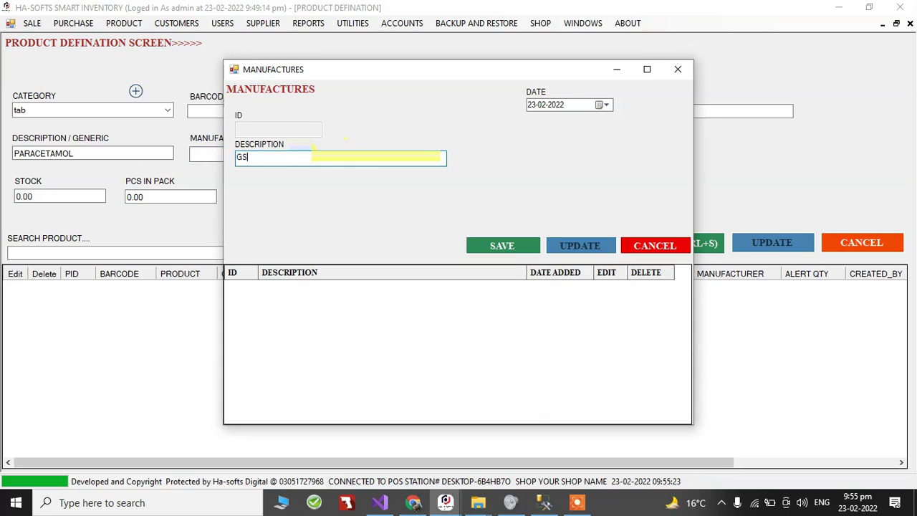
pyautogui.write('K')
pyautogui.click(503, 245)
pyautogui.click(507, 301)
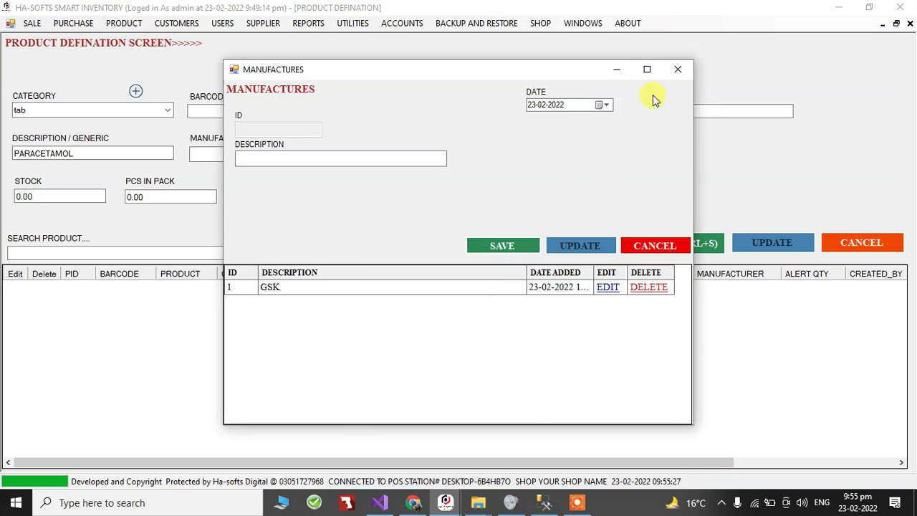
pyautogui.click(679, 70)
# Step: Set the product's manufacturer to the suggested GSK and leave the rack/location blank, moving on to the stock field
pyautogui.write('G')
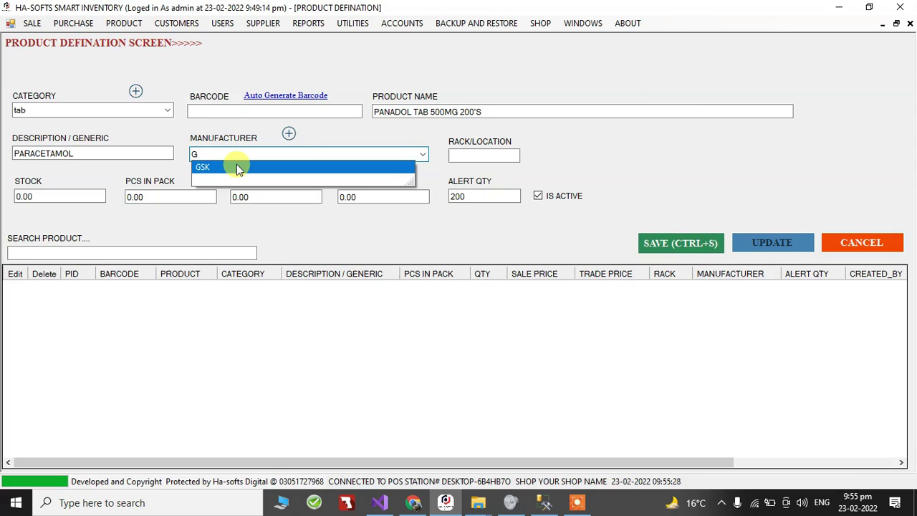
pyautogui.write('SK')
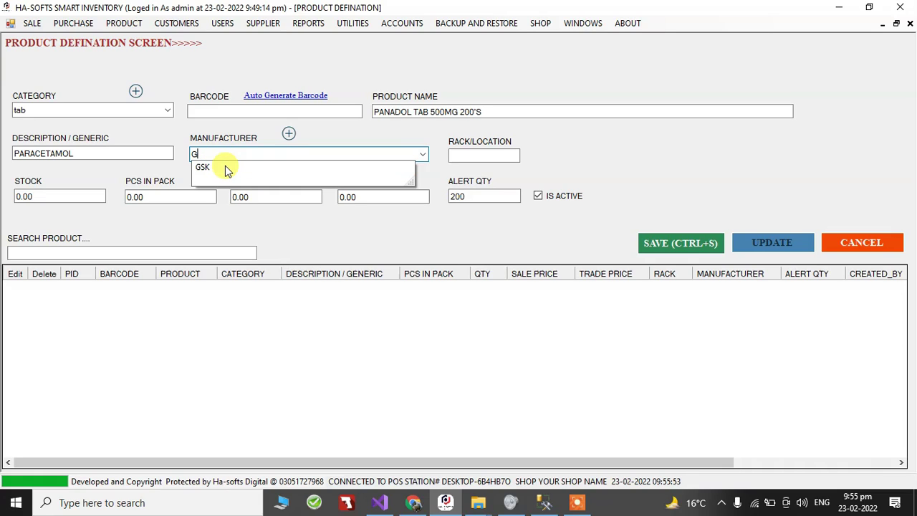
pyautogui.press('Return')
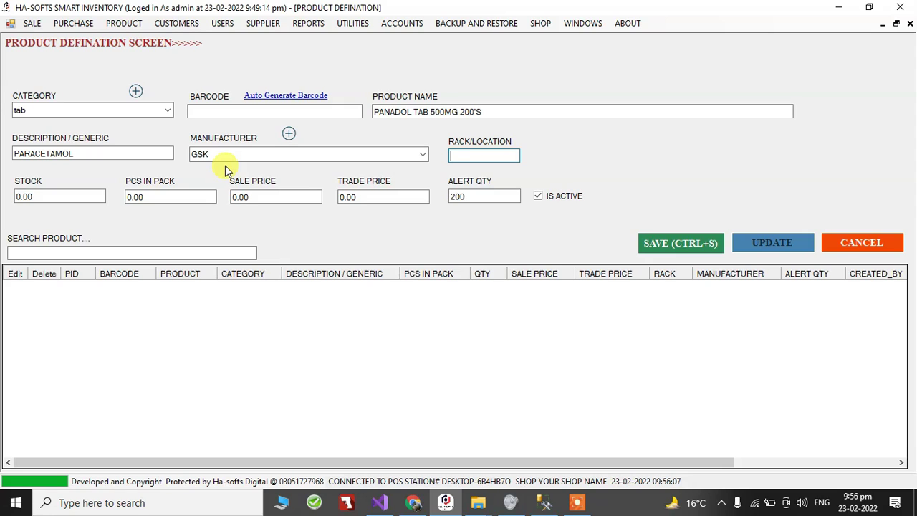
pyautogui.press('Tab')
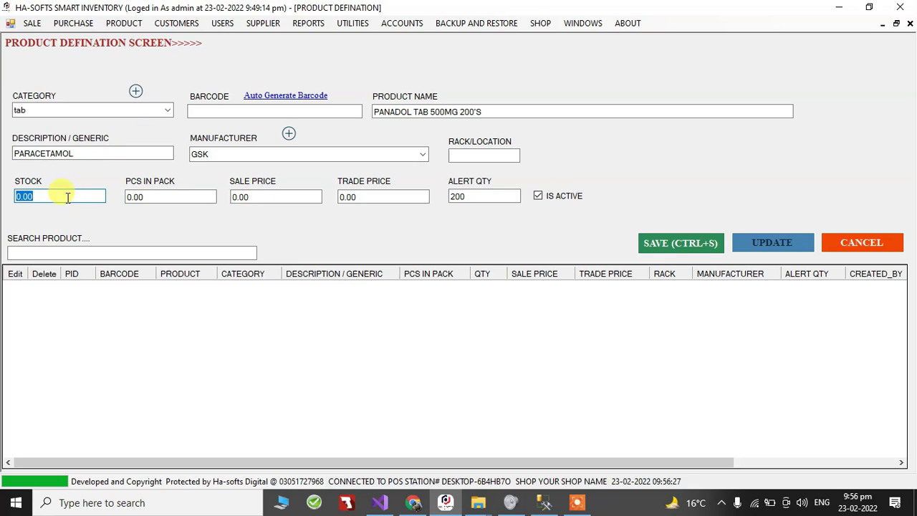
pyautogui.click(420, 111)
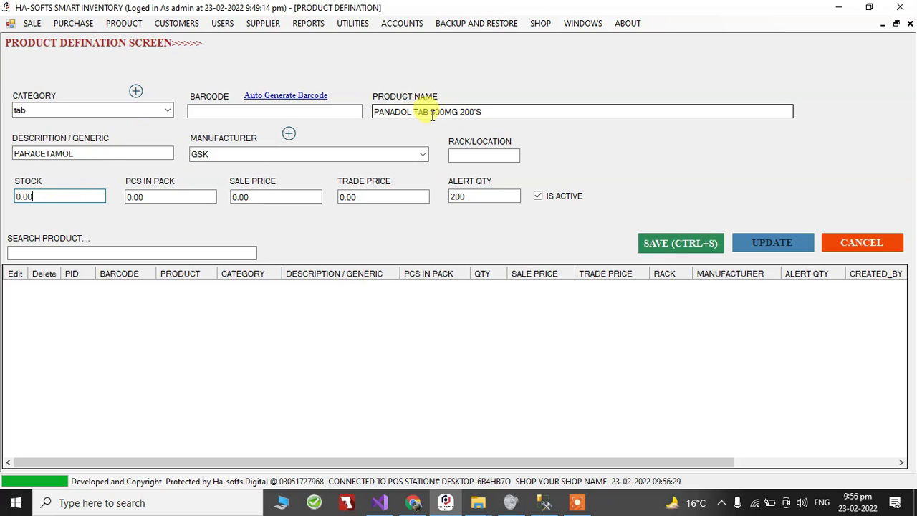
pyautogui.click(46, 198)
pyautogui.moveTo(47, 197); pyautogui.dragTo(13, 198)
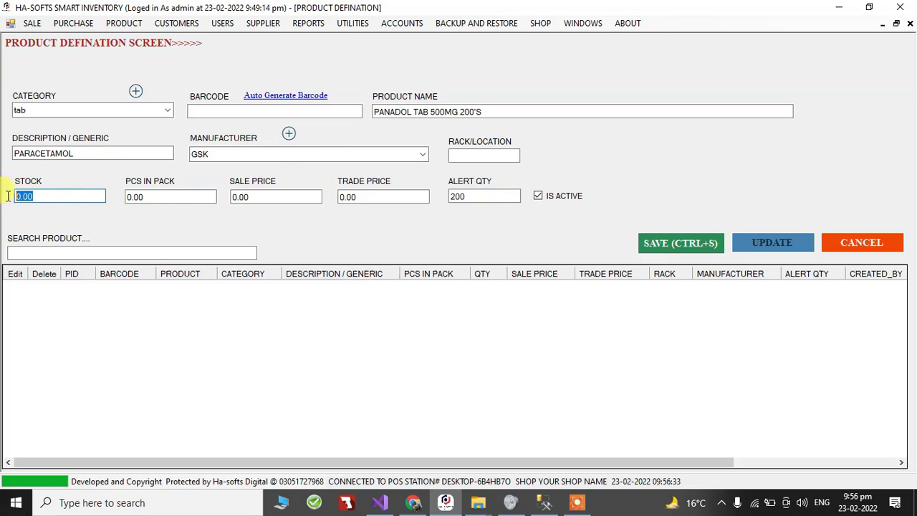
pyautogui.click(35, 197)
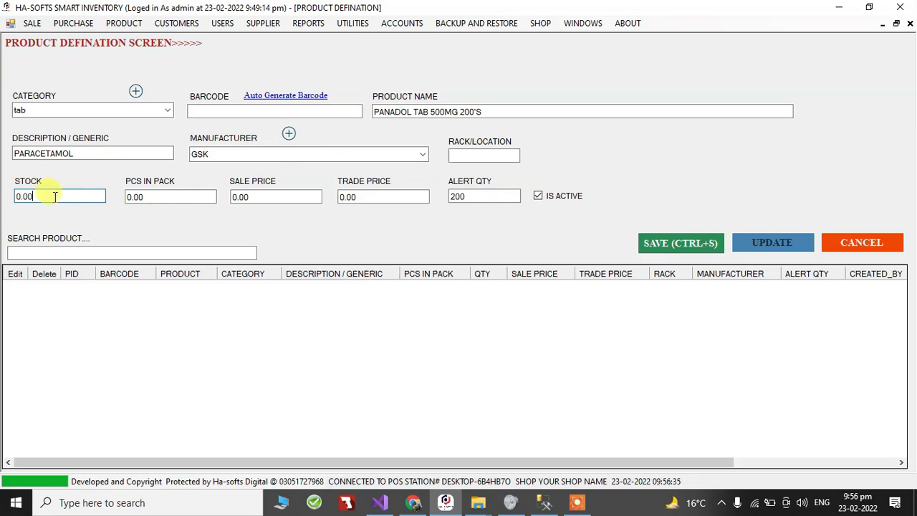
pyautogui.moveTo(55, 198); pyautogui.dragTo(10, 198)
pyautogui.click(43, 197)
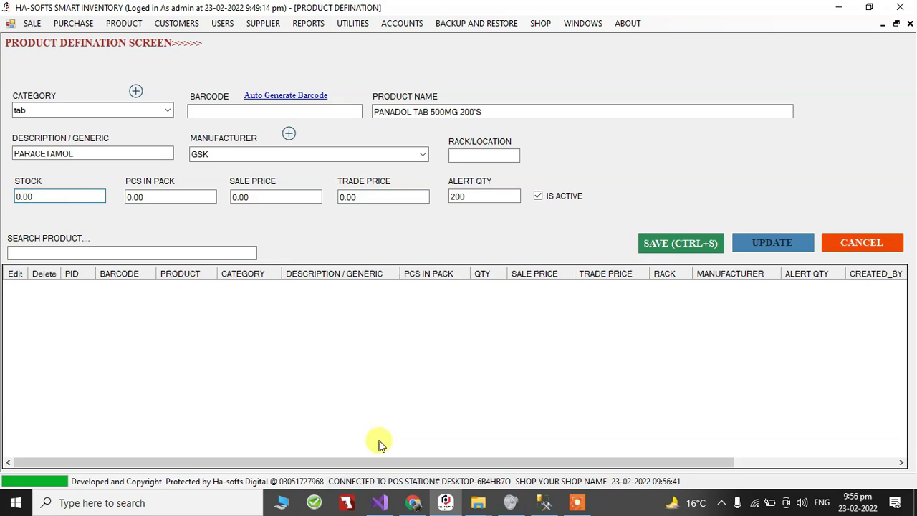
# Step: Consult the Panadol strip picture in Chrome's Google image results and set the product's stock to 20 in HA-Softs Smart Inventory
pyautogui.click(416, 503)
pyautogui.click(207, 10)
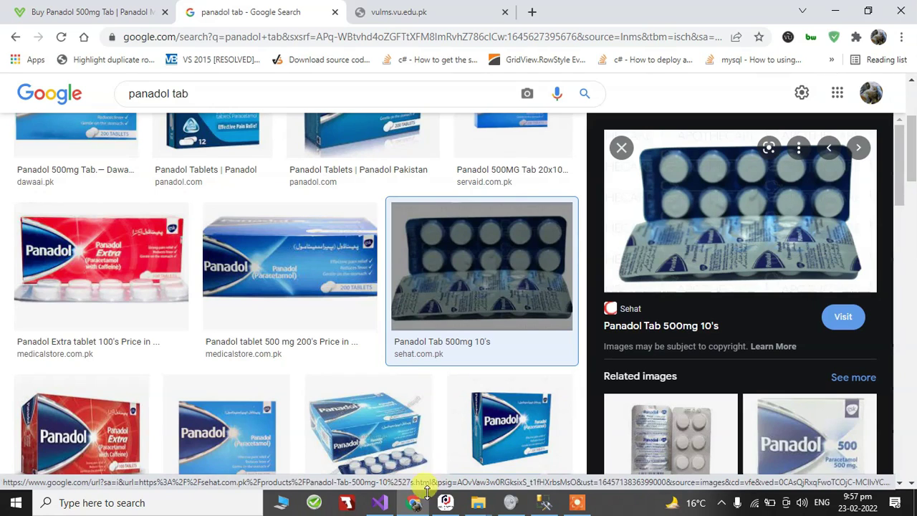
pyautogui.moveTo(416, 505)
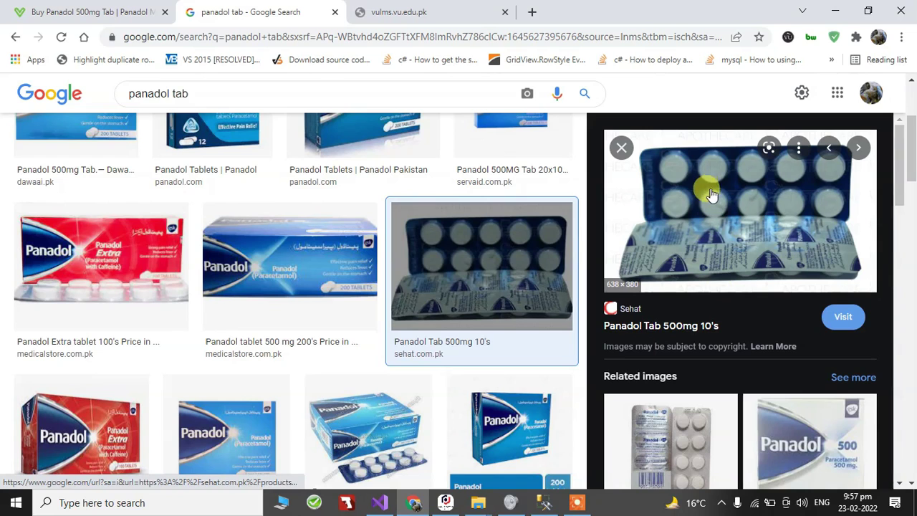
pyautogui.click(443, 505)
pyautogui.moveTo(52, 200); pyautogui.dragTo(4, 206)
pyautogui.write('20')
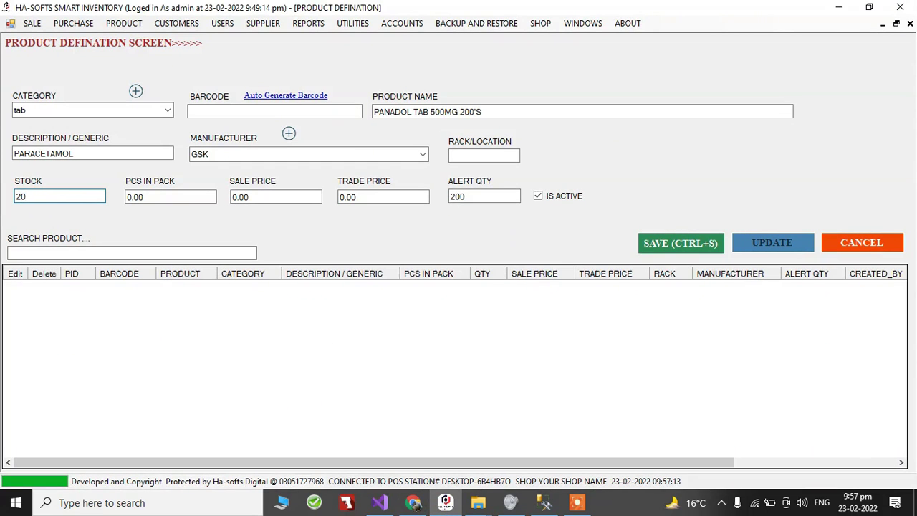
pyautogui.hotkey('alt', 'Tab')
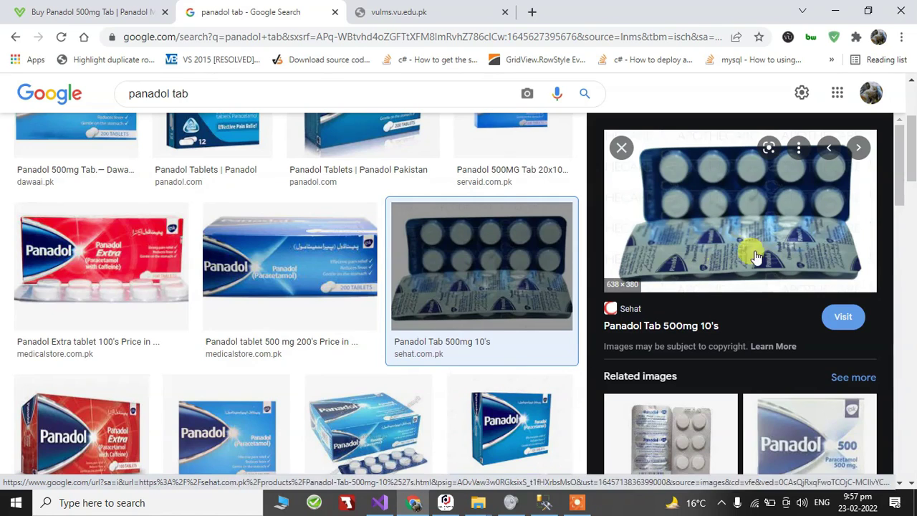
pyautogui.click(445, 502)
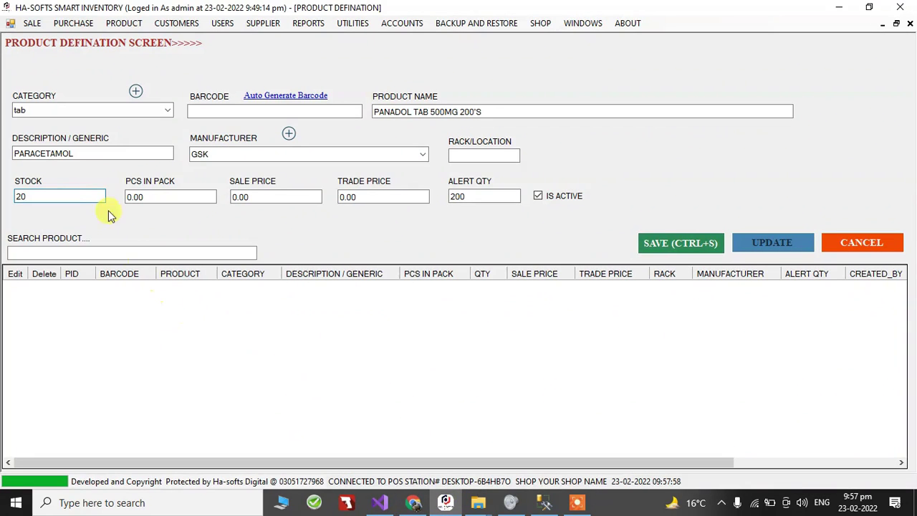
pyautogui.doubleClick(56, 197)
pyautogui.write('290')
pyautogui.press('BackSpace')
pyautogui.press('BackSpace')
pyautogui.write('0')
pyautogui.press('Tab')
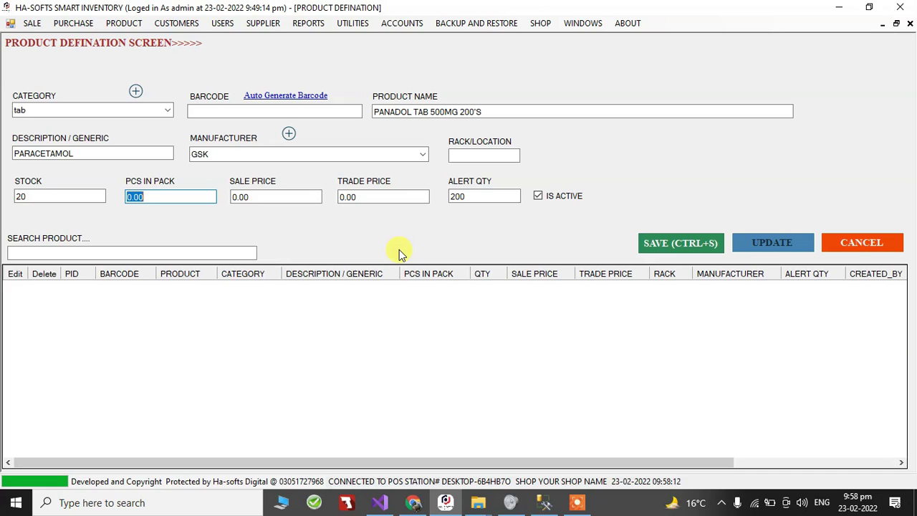
# Step: Check the tablets per pack on the dvago.pk Panadol page in Chrome and set the pieces in pack to 200 in HA-Softs Smart Inventory
pyautogui.click(413, 502)
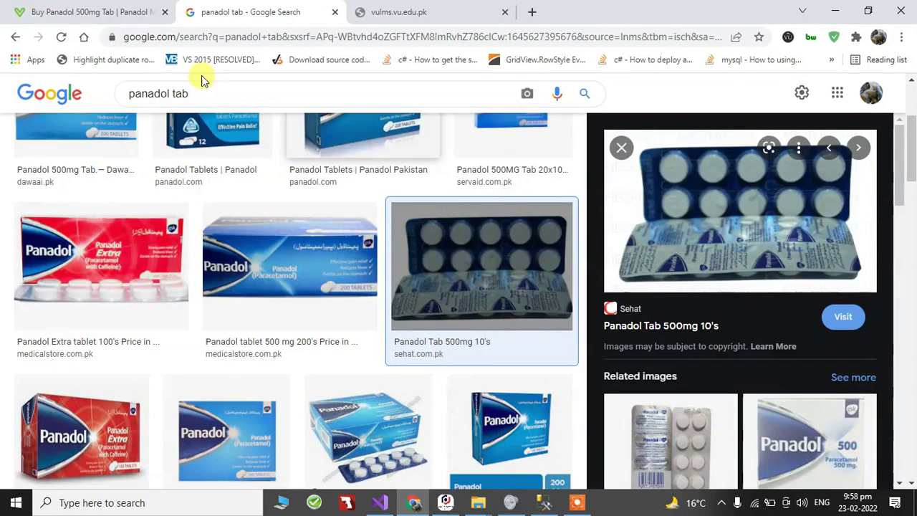
pyautogui.click(20, 7)
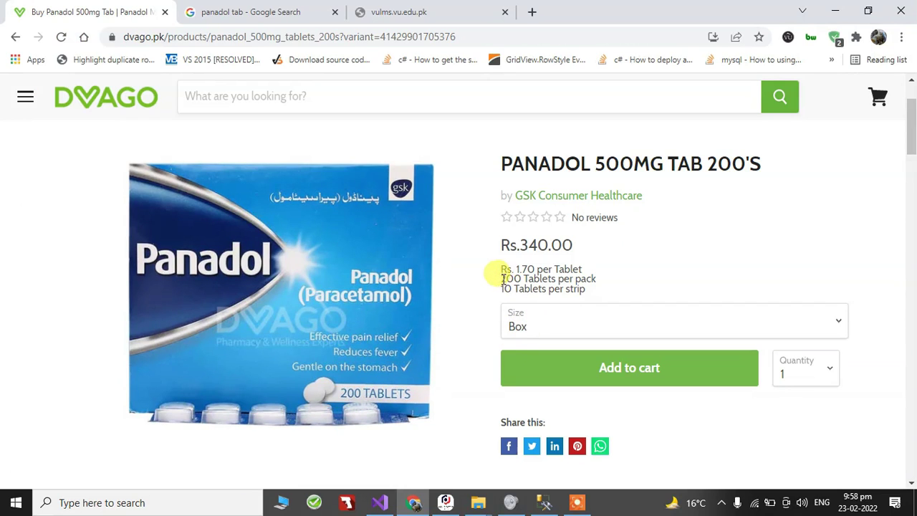
pyautogui.moveTo(504, 279); pyautogui.dragTo(597, 285)
pyautogui.click(582, 287)
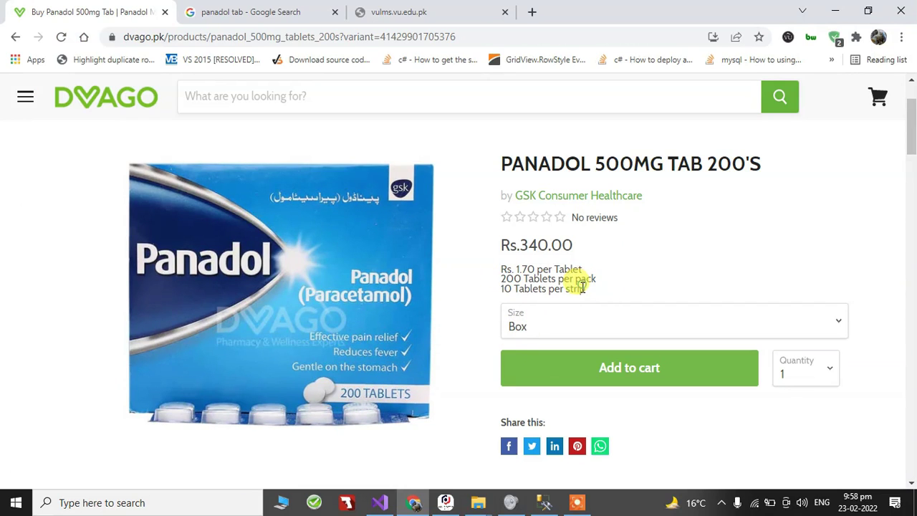
pyautogui.click(447, 503)
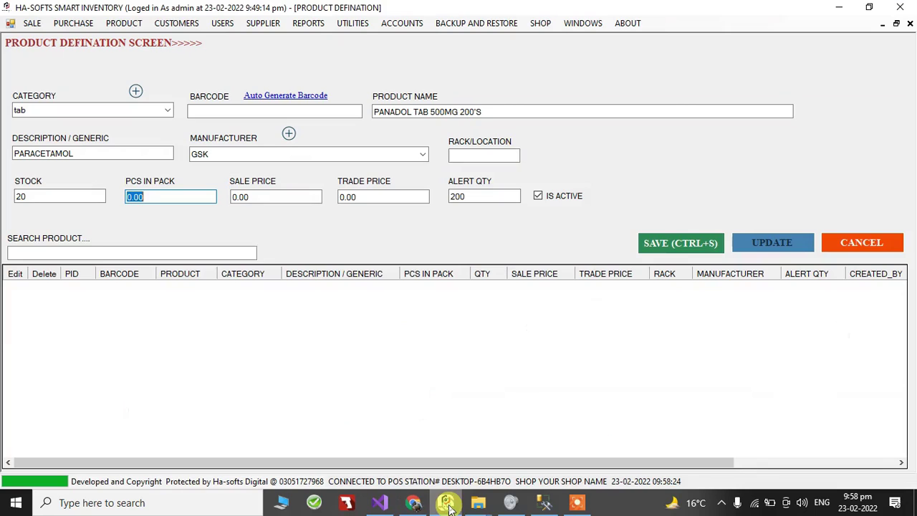
pyautogui.moveTo(156, 197); pyautogui.dragTo(123, 197)
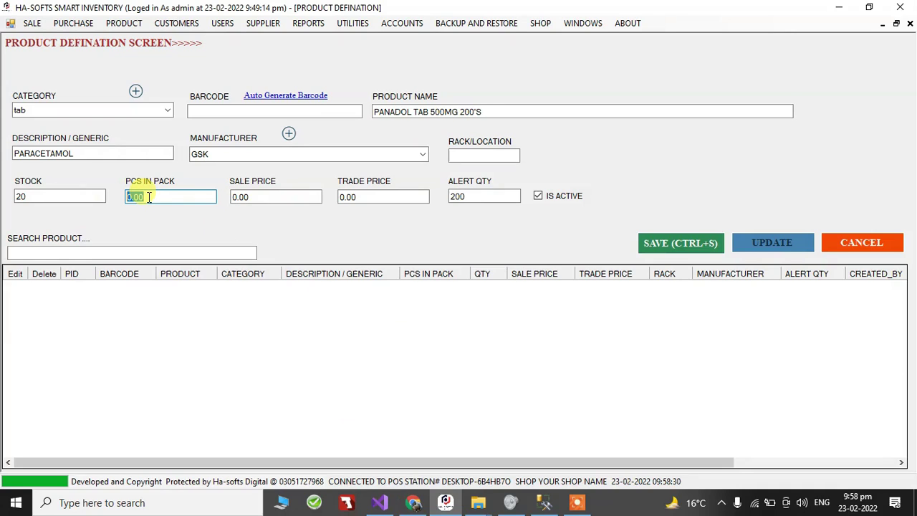
pyautogui.click(150, 197)
pyautogui.moveTo(166, 197); pyautogui.dragTo(126, 197)
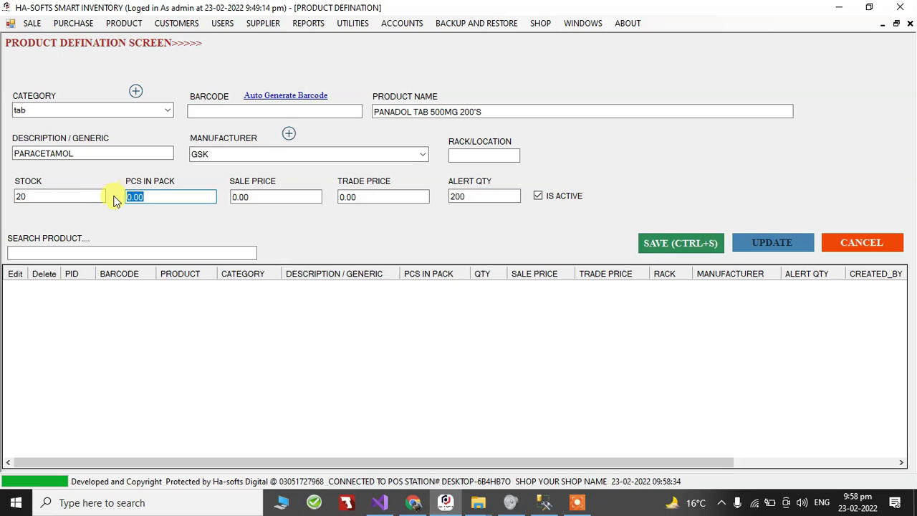
pyautogui.write('200')
pyautogui.press('Tab')
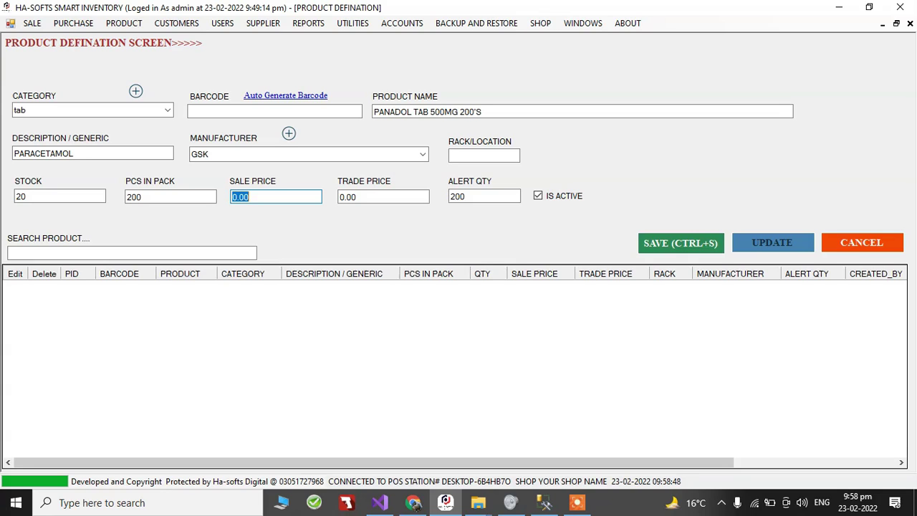
# Step: Check the box price on the dvago.pk page in Chrome and set the sale price to 340.00 in HA-Softs Smart Inventory
pyautogui.click(399, 504)
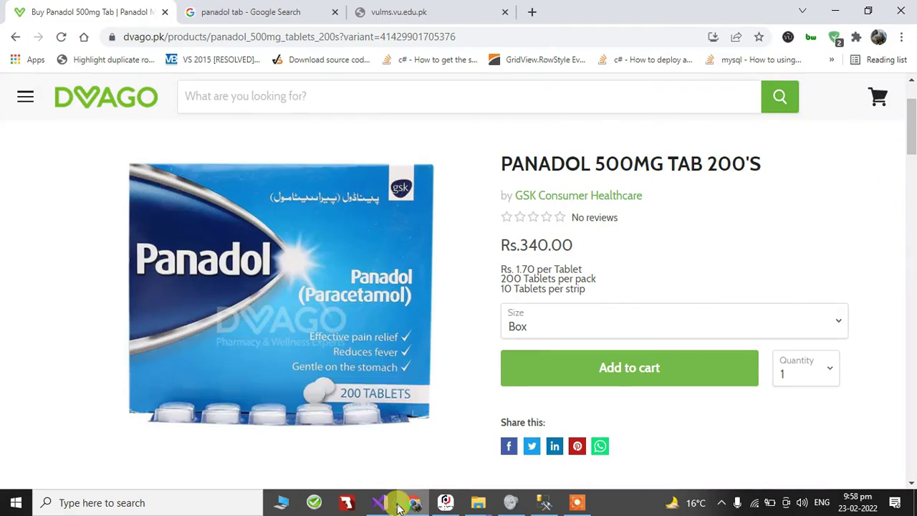
pyautogui.moveTo(521, 245); pyautogui.dragTo(579, 246)
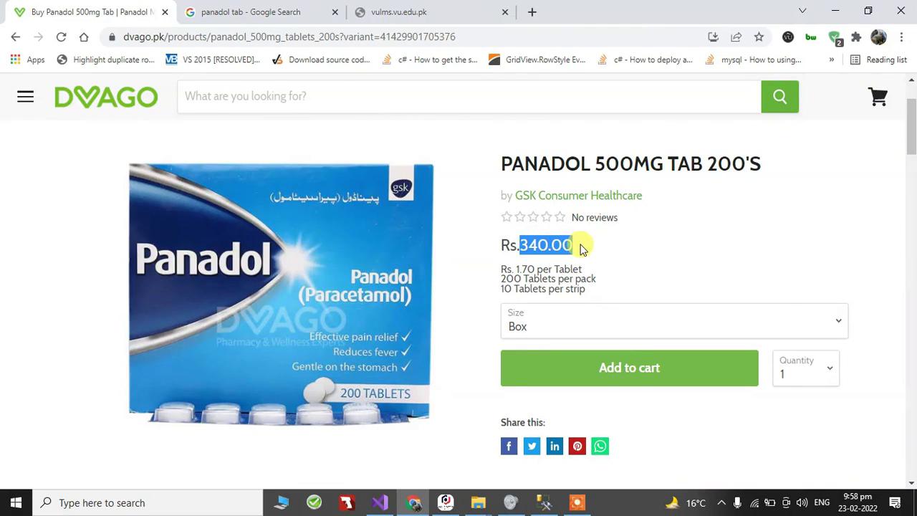
pyautogui.doubleClick(545, 245)
pyautogui.click(431, 496)
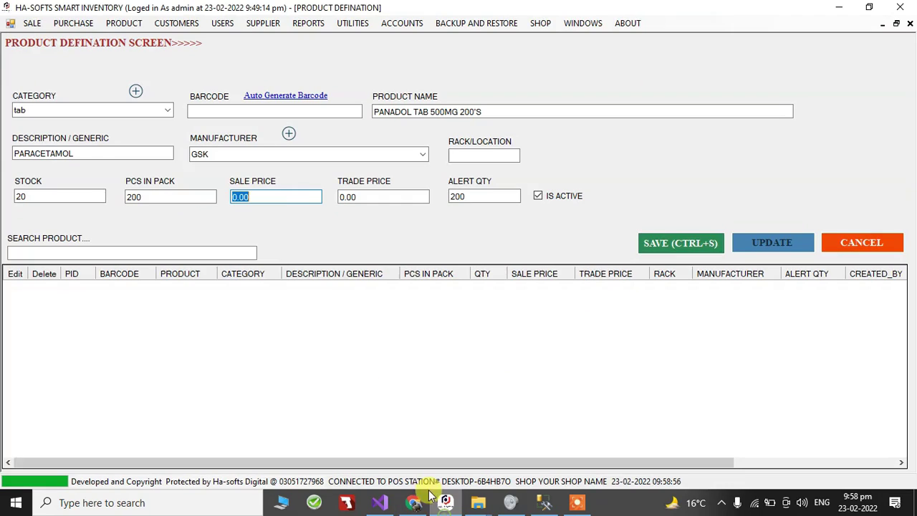
pyautogui.write('340.00')
pyautogui.press('Tab')
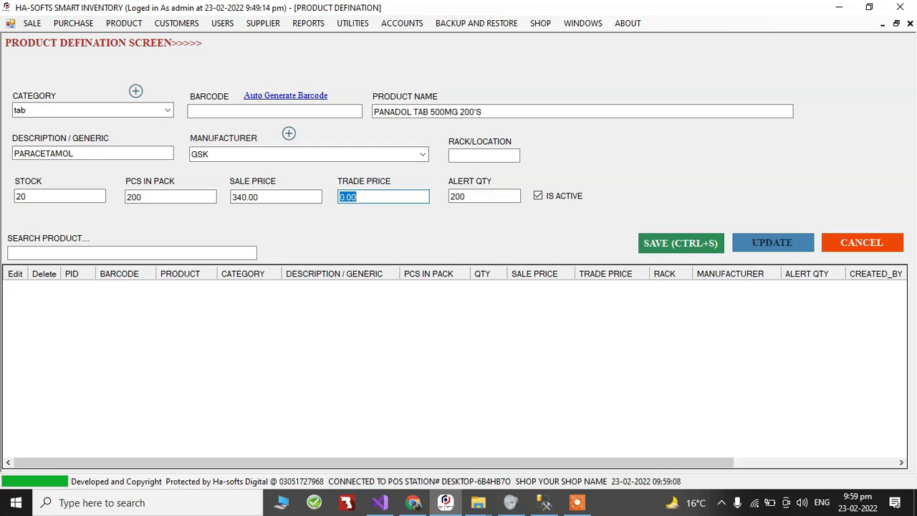
# Step: Set the product's trade price to 300.00 and move on to the alert quantity field
pyautogui.write('300.00')
pyautogui.click(477, 196)
pyautogui.moveTo(466, 196); pyautogui.dragTo(435, 202)
pyautogui.click(477, 197)
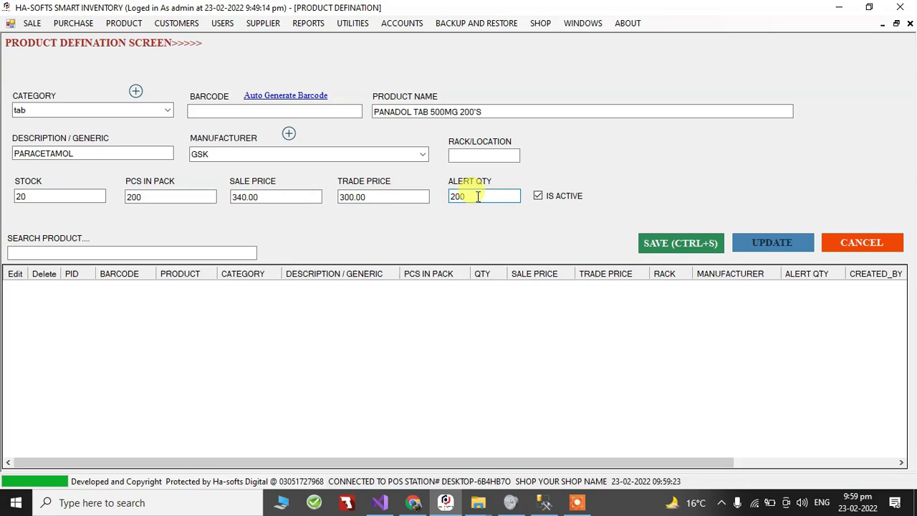
# Step: Set the product's alert quantity to 10
pyautogui.press('BackSpace')
pyautogui.press('BackSpace')
pyautogui.press('BackSpace')
pyautogui.write('10')
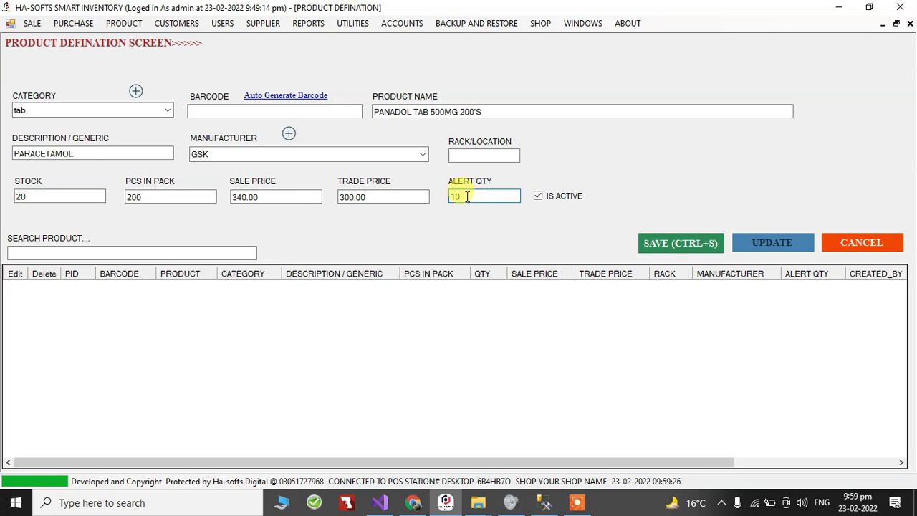
pyautogui.click(404, 197)
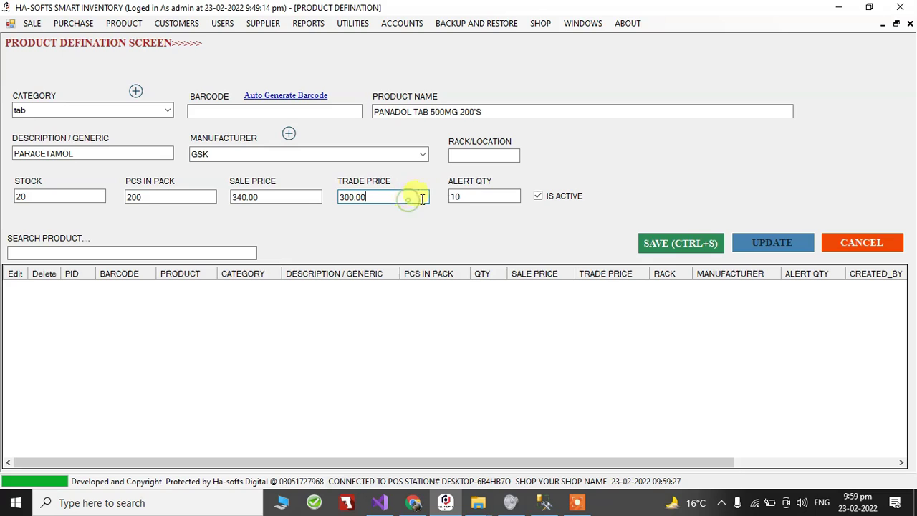
pyautogui.moveTo(473, 197); pyautogui.dragTo(445, 205)
pyautogui.click(453, 198)
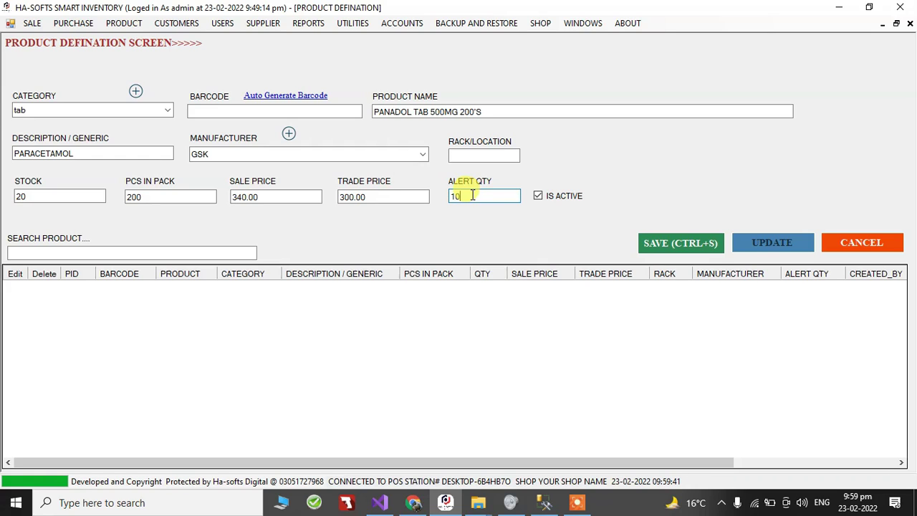
# Step: Review the category, barcode and product name entered for the Panadol tablets
pyautogui.click(13, 111)
pyautogui.click(57, 109)
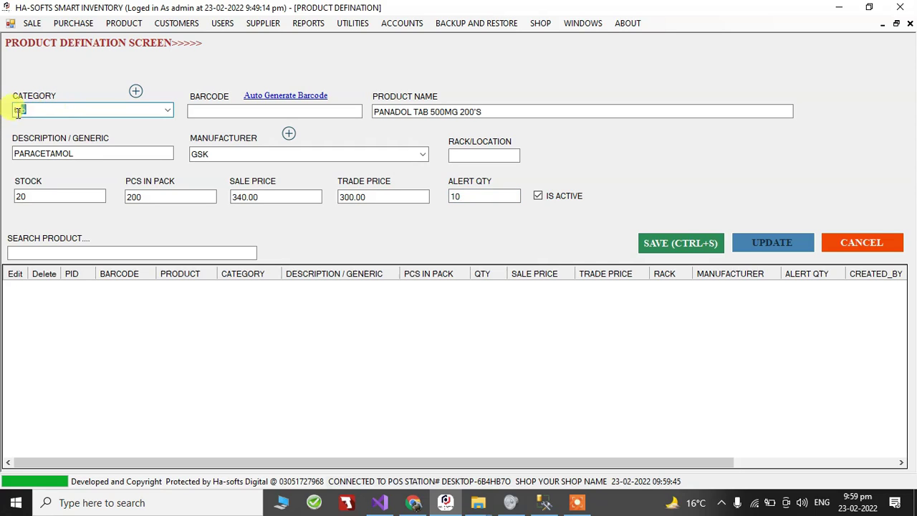
pyautogui.click(222, 109)
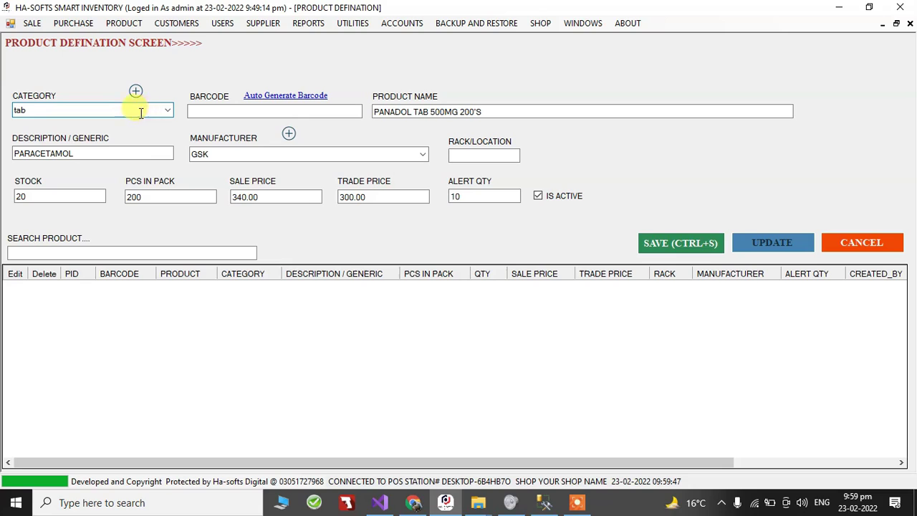
pyautogui.click(250, 111)
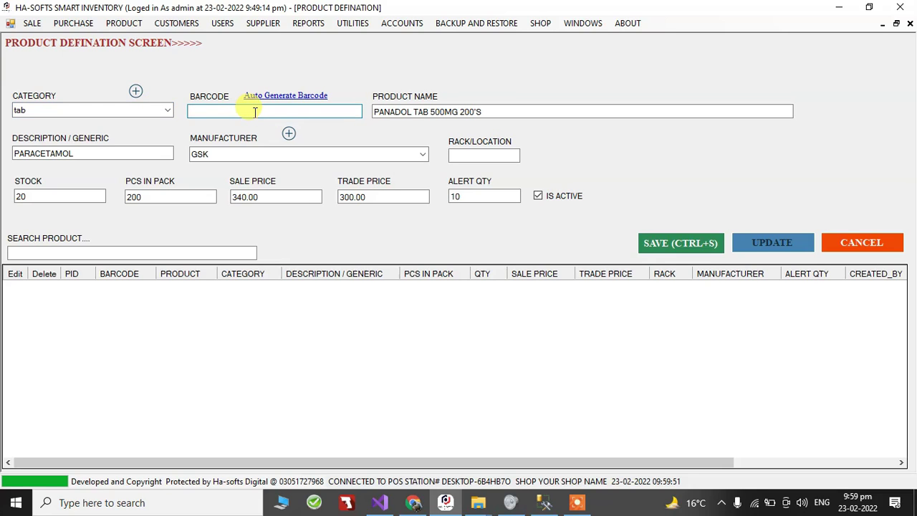
pyautogui.click(374, 112)
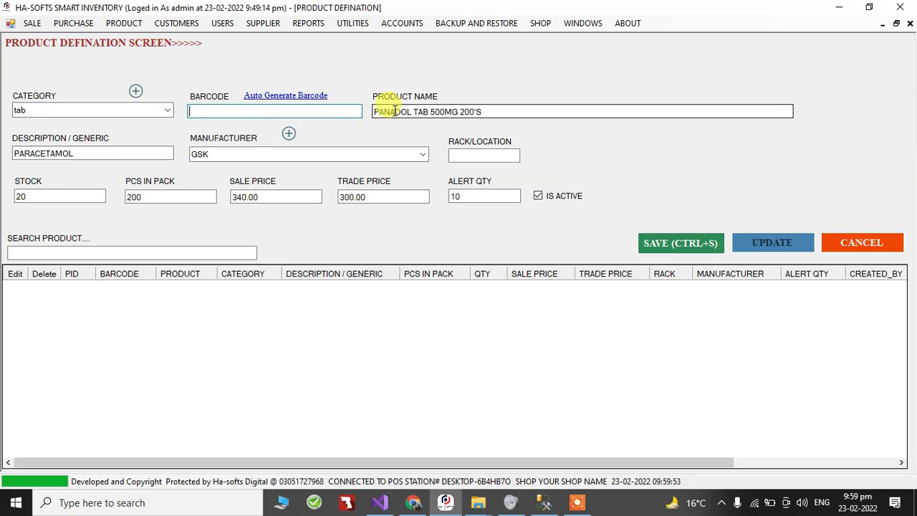
pyautogui.moveTo(375, 111); pyautogui.dragTo(503, 121)
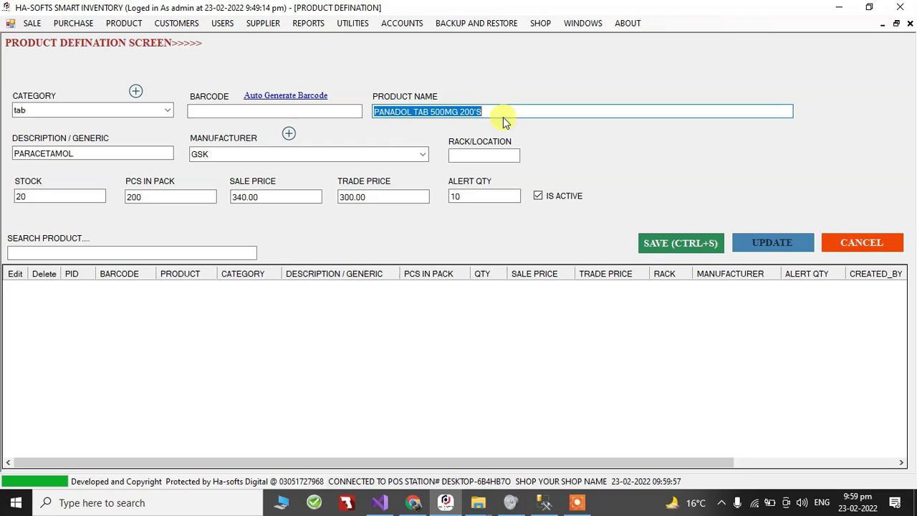
pyautogui.click(426, 112)
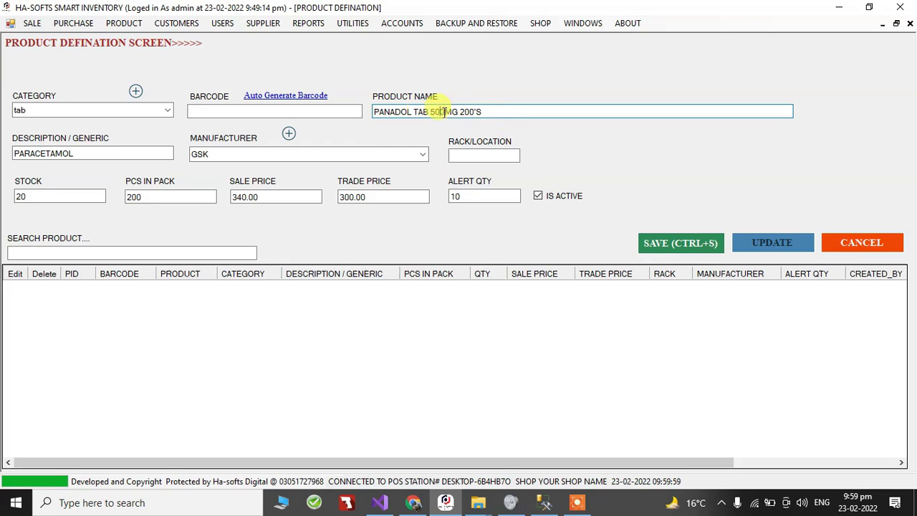
pyautogui.doubleClick(392, 112)
pyautogui.doubleClick(422, 112)
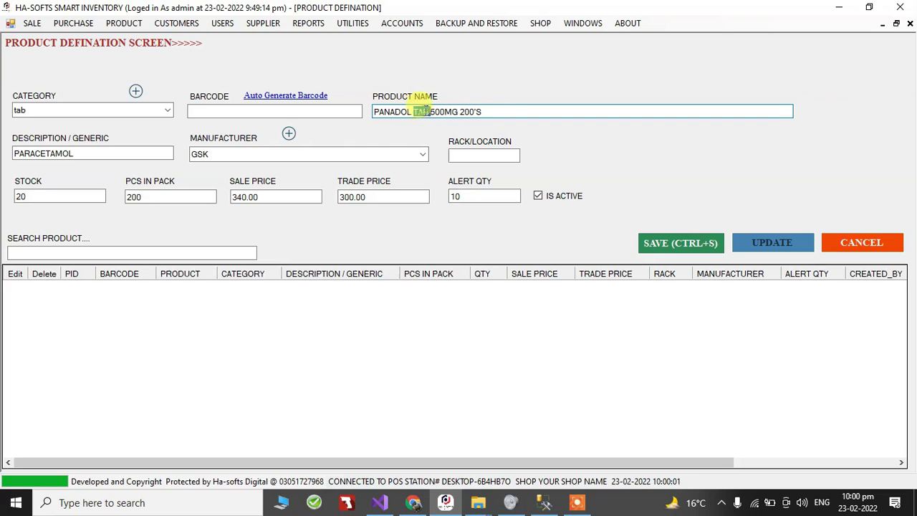
pyautogui.doubleClick(446, 111)
pyautogui.click(464, 113)
pyautogui.doubleClick(466, 112)
pyautogui.click(489, 111)
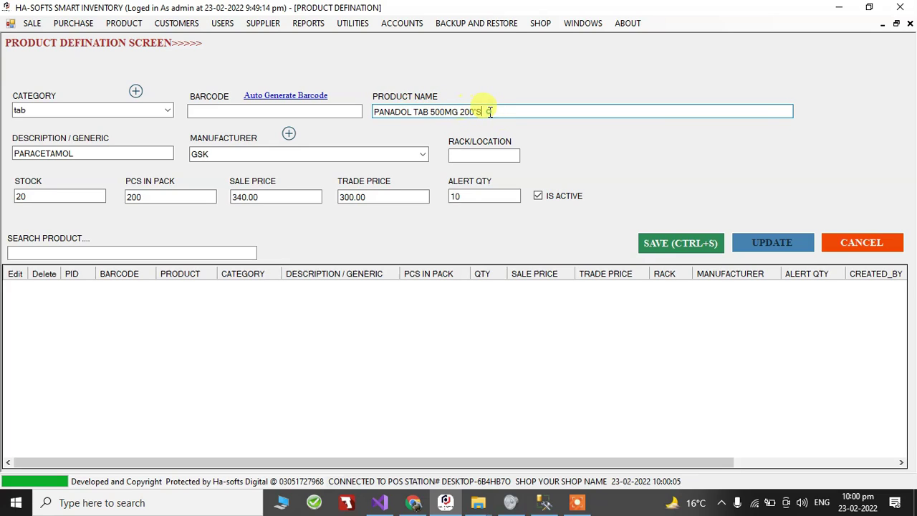
# Step: Review the generic name, manufacturer, rack, stock, pieces in pack, sale price and trade price entered for the Panadol tablets
pyautogui.press('Tab')
pyautogui.doubleClick(80, 153)
pyautogui.click(80, 152)
pyautogui.click(215, 154)
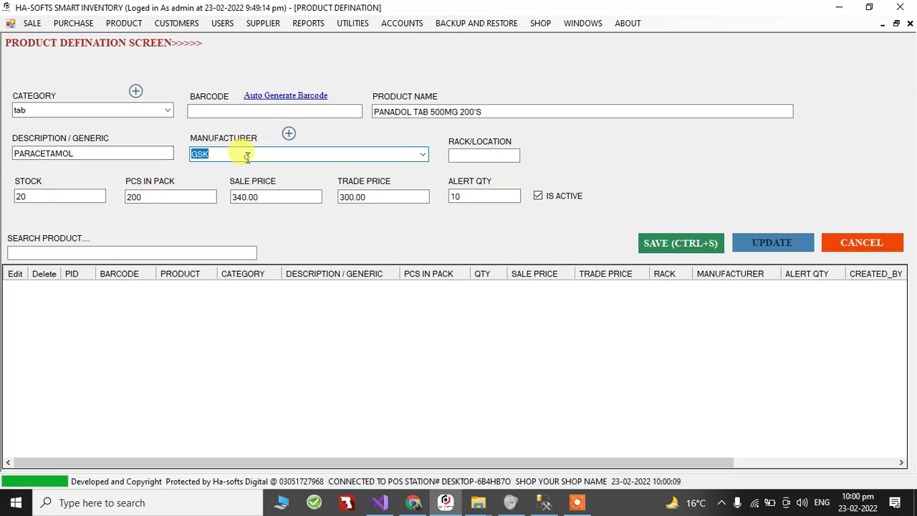
pyautogui.click(467, 156)
pyautogui.doubleClick(46, 196)
pyautogui.click(46, 195)
pyautogui.doubleClick(46, 196)
pyautogui.click(46, 196)
pyautogui.doubleClick(46, 195)
pyautogui.click(84, 195)
pyautogui.click(148, 191)
pyautogui.doubleClick(148, 191)
pyautogui.click(152, 191)
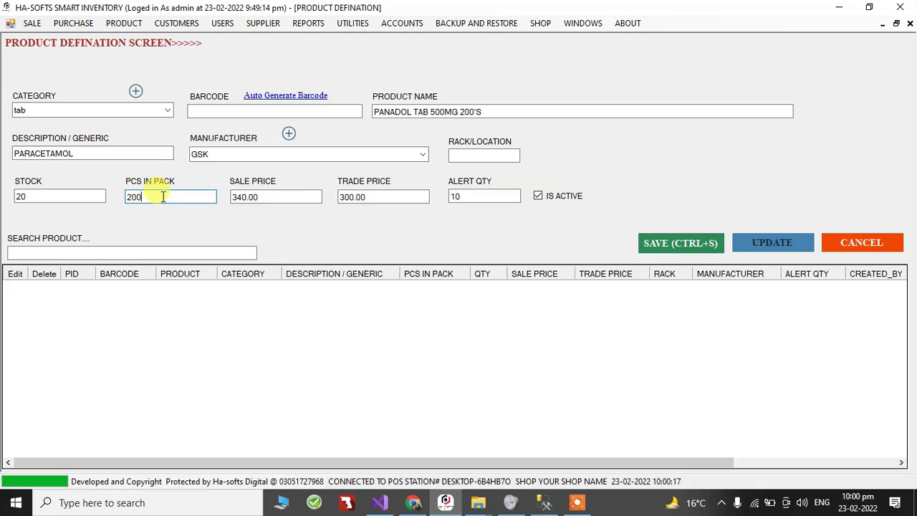
pyautogui.click(269, 197)
pyautogui.doubleClick(268, 197)
pyautogui.click(256, 199)
pyautogui.click(378, 196)
pyautogui.moveTo(378, 196); pyautogui.dragTo(333, 205)
pyautogui.click(383, 198)
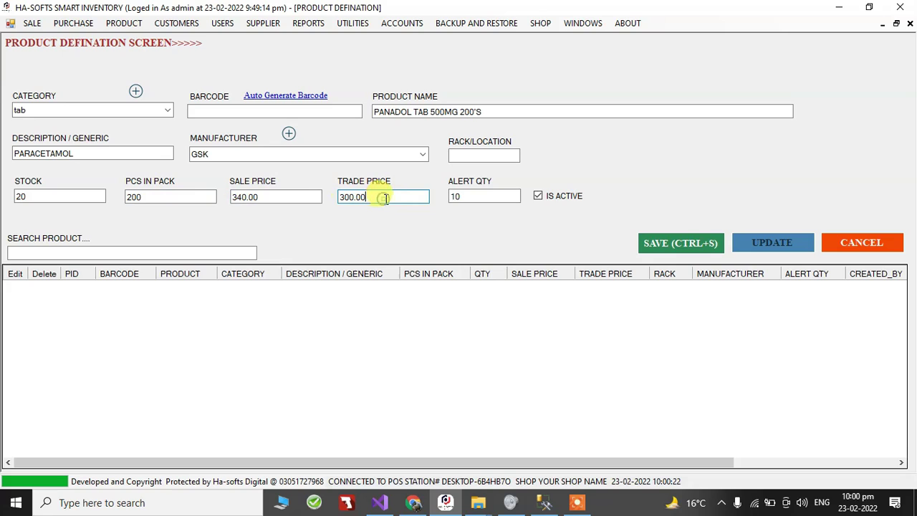
# Step: Check the alert quantity and trade price, and save the Panadol product record
pyautogui.click(492, 200)
pyautogui.click(371, 195)
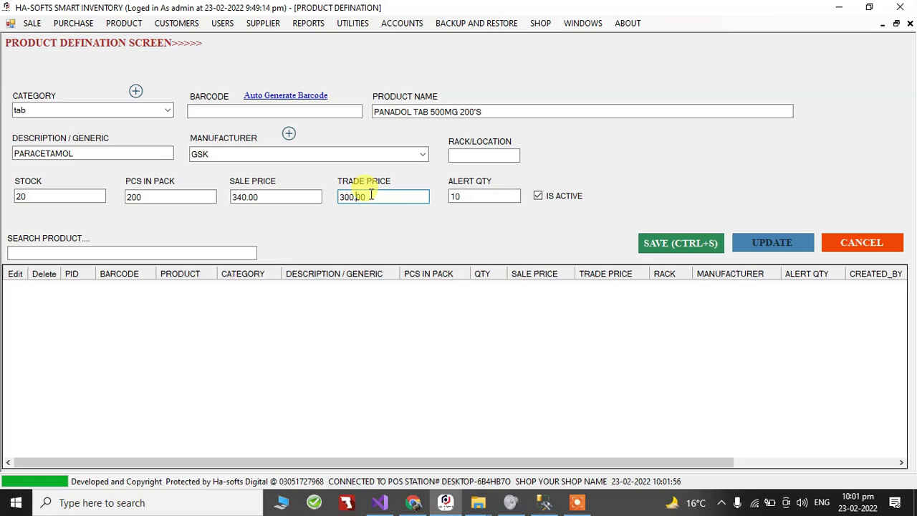
pyautogui.hotkey('ctrl', 's')
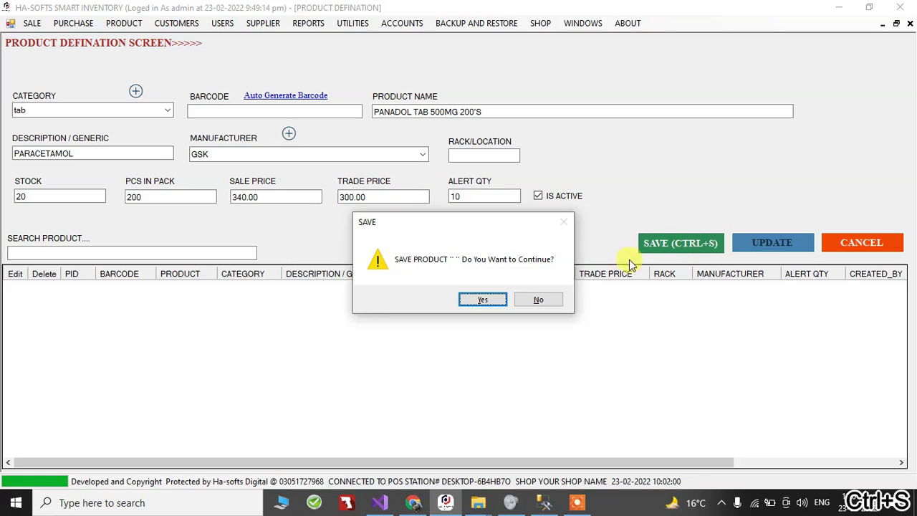
pyautogui.click(516, 299)
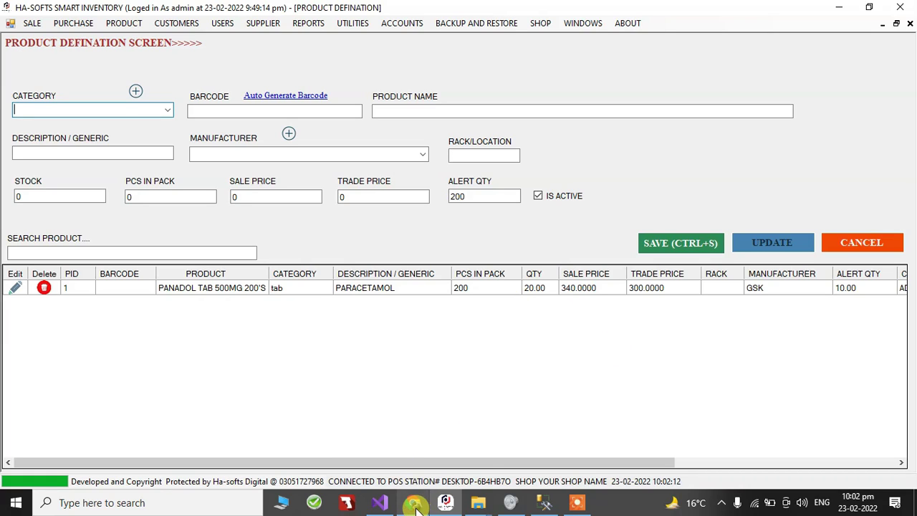
# Step: Switch to Chrome, search dvago.pk for BRUFE and open the Brufen Syrup 90ml product page
pyautogui.click(416, 502)
pyautogui.click(250, 106)
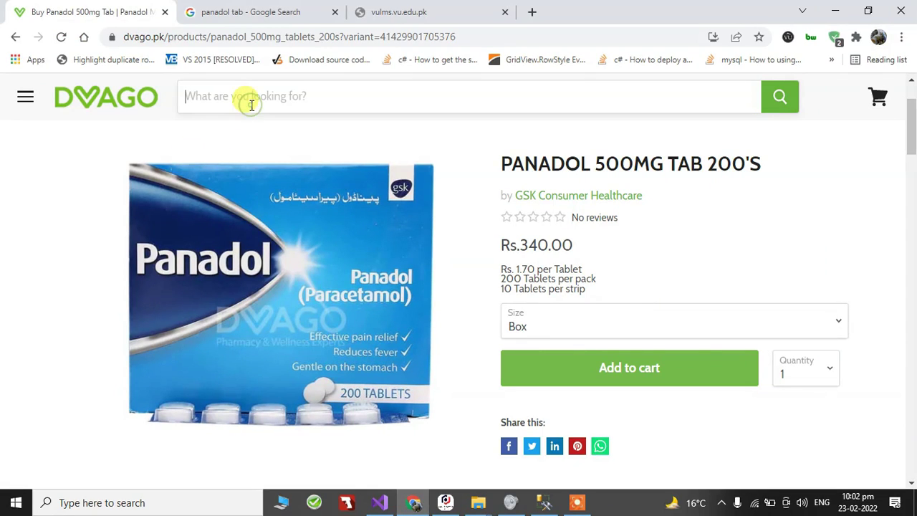
pyautogui.write('p')
pyautogui.press('BackSpace')
pyautogui.write('BRUFE')
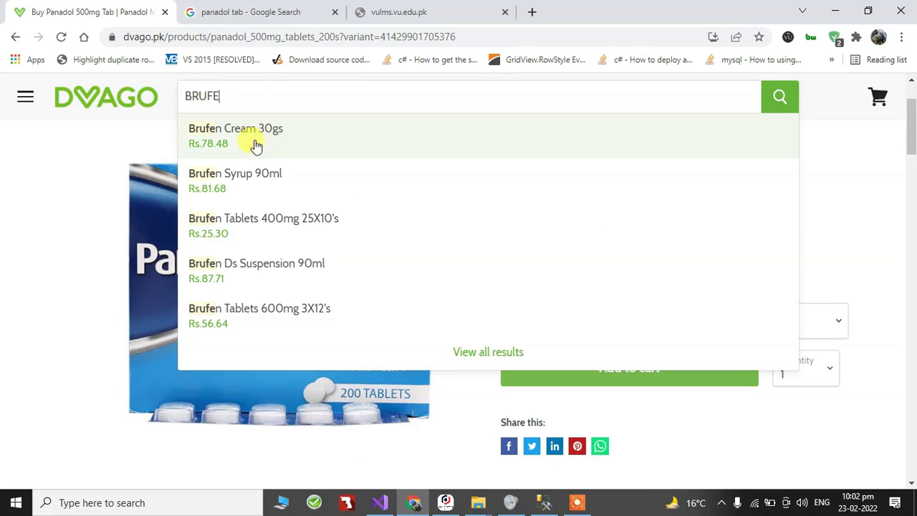
pyautogui.click(263, 180)
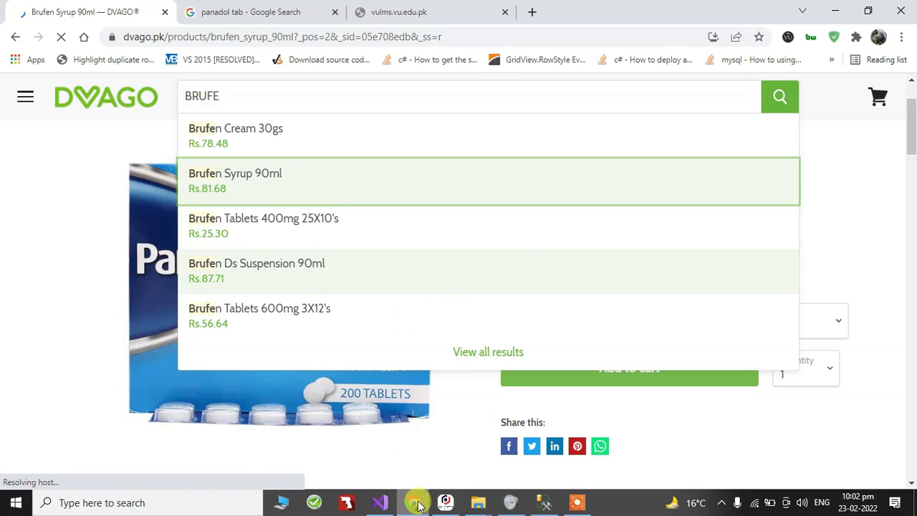
# Step: Switch back to HA-Softs Smart Inventory and check which categories are available for the next product
pyautogui.moveTo(444, 507)
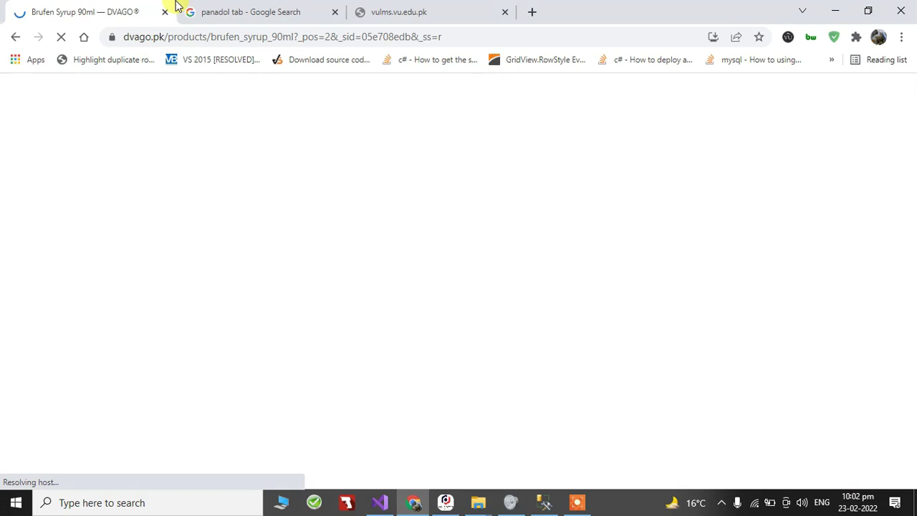
pyautogui.click(443, 505)
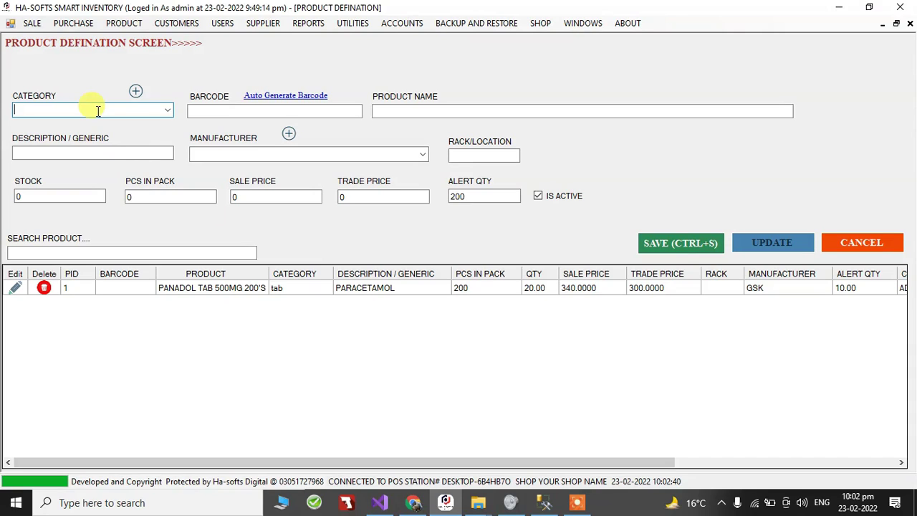
pyautogui.click(167, 110)
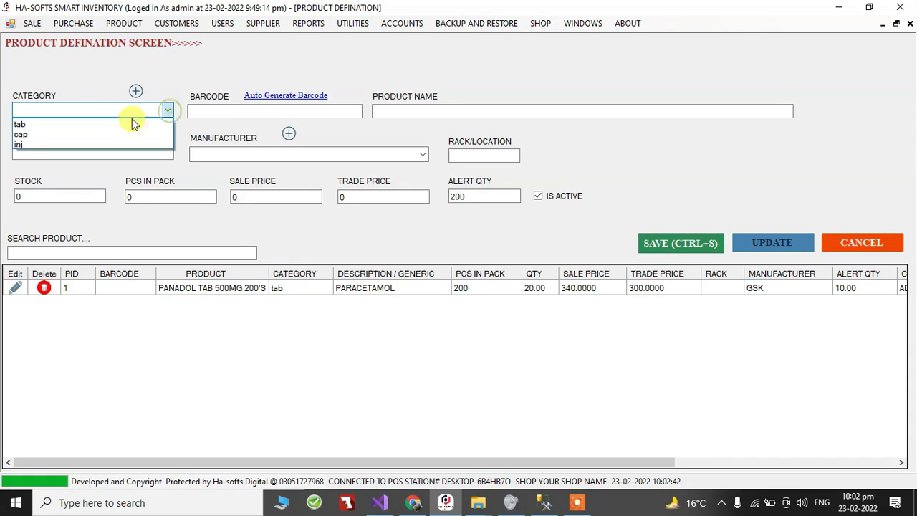
pyautogui.click(77, 111)
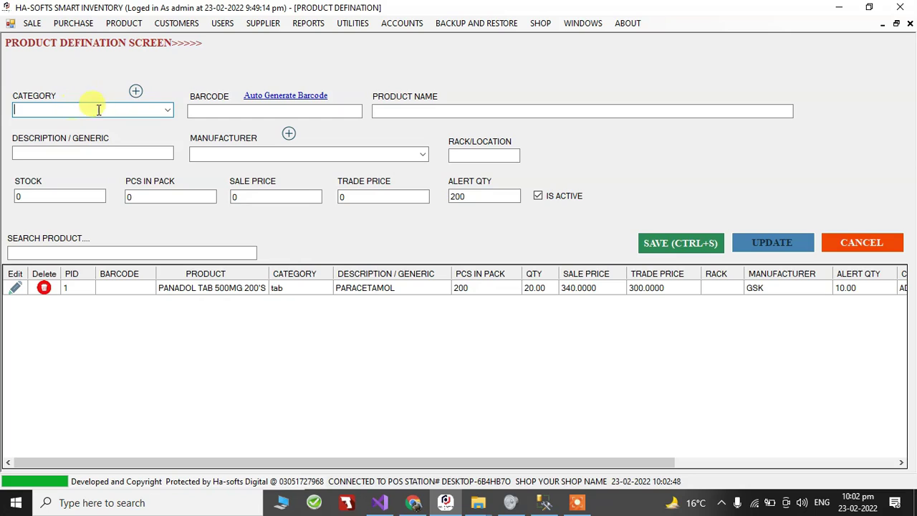
pyautogui.click(136, 91)
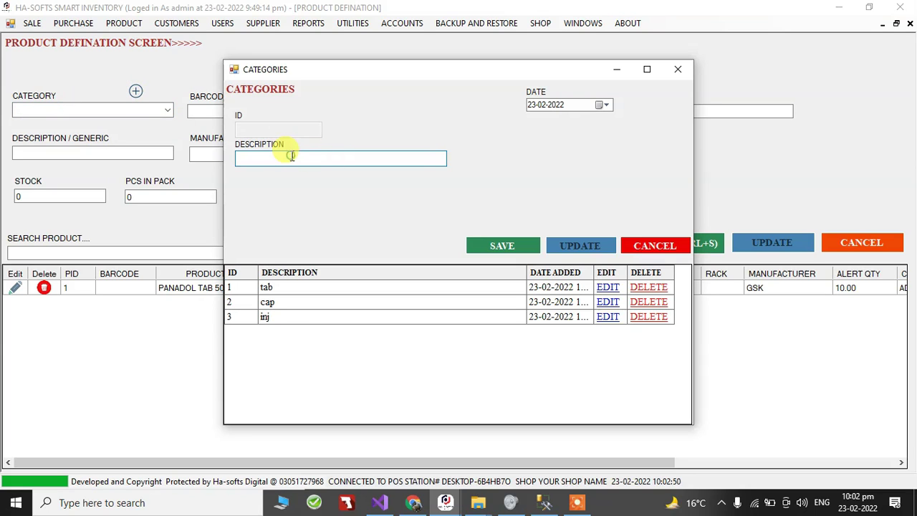
pyautogui.write('SYP')
pyautogui.press('BackSpace')
pyautogui.press('BackSpace')
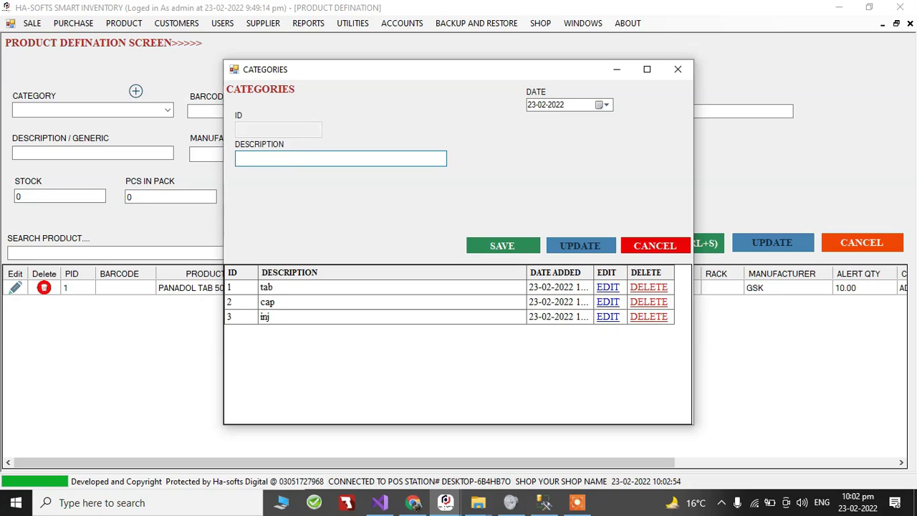
pyautogui.click(678, 69)
# Step: Try entering SYRUP directly as the product's category and compare it with the available categories
pyautogui.click(68, 108)
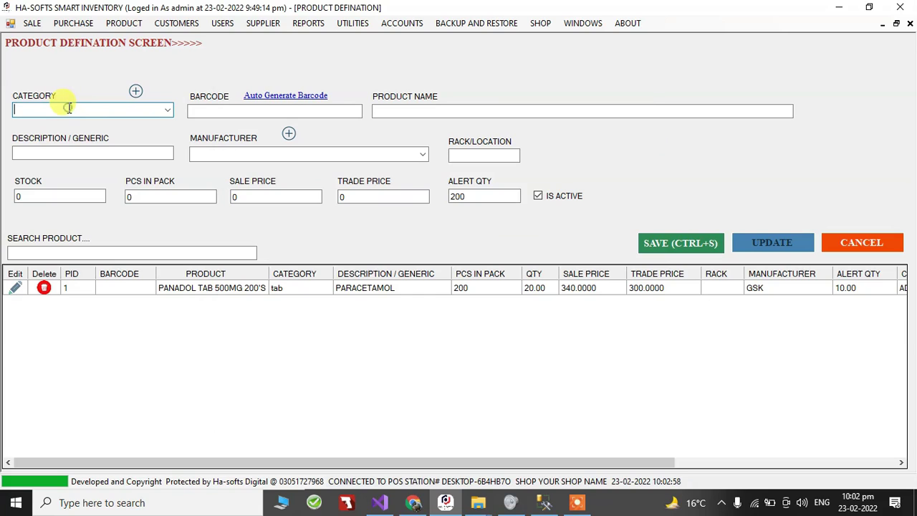
pyautogui.write('SYRUP')
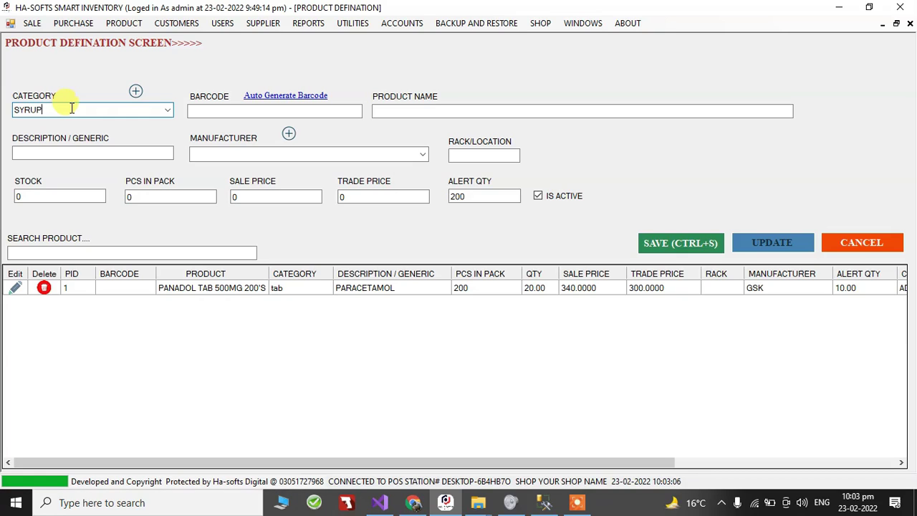
pyautogui.click(170, 109)
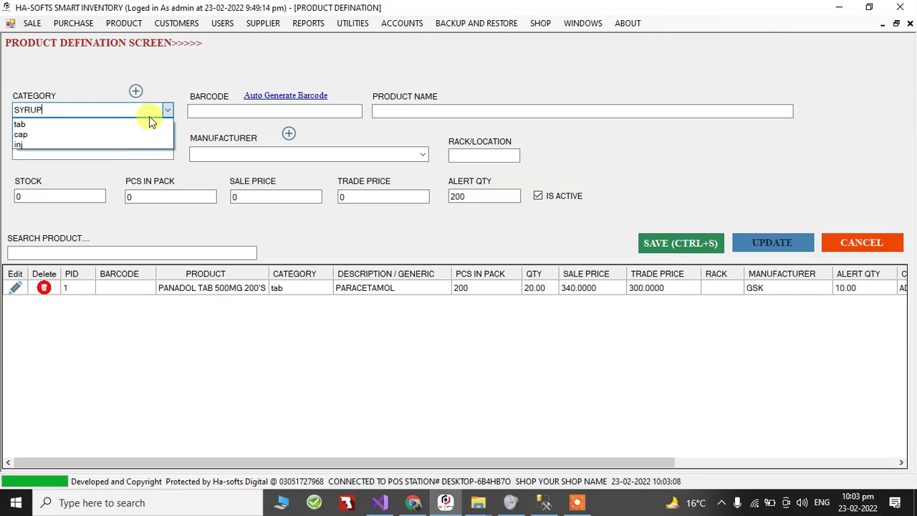
pyautogui.moveTo(93, 109); pyautogui.dragTo(15, 110)
pyautogui.click(27, 112)
pyautogui.click(169, 111)
pyautogui.click(142, 108)
# Step: Try the existing categories tab and cap for the new product, and start replacing the choice with other text
pyautogui.write('tab')
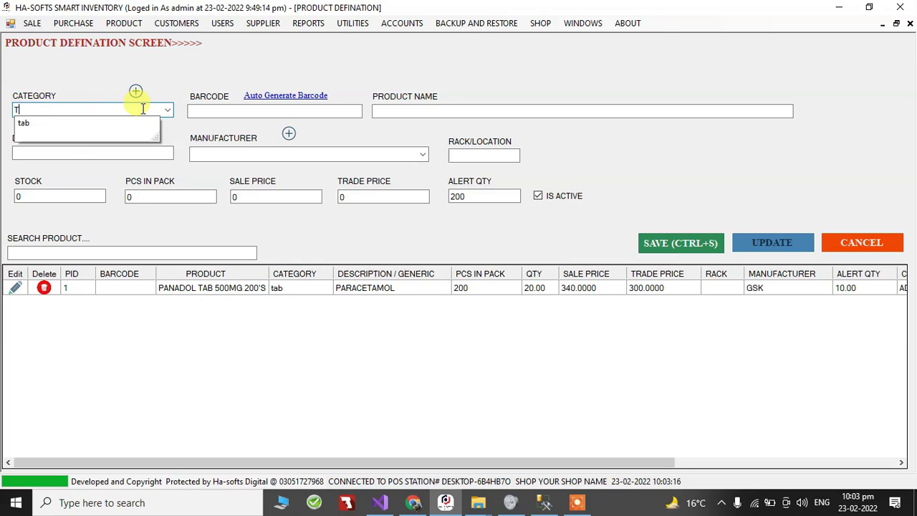
pyautogui.press('Tab')
pyautogui.click(169, 111)
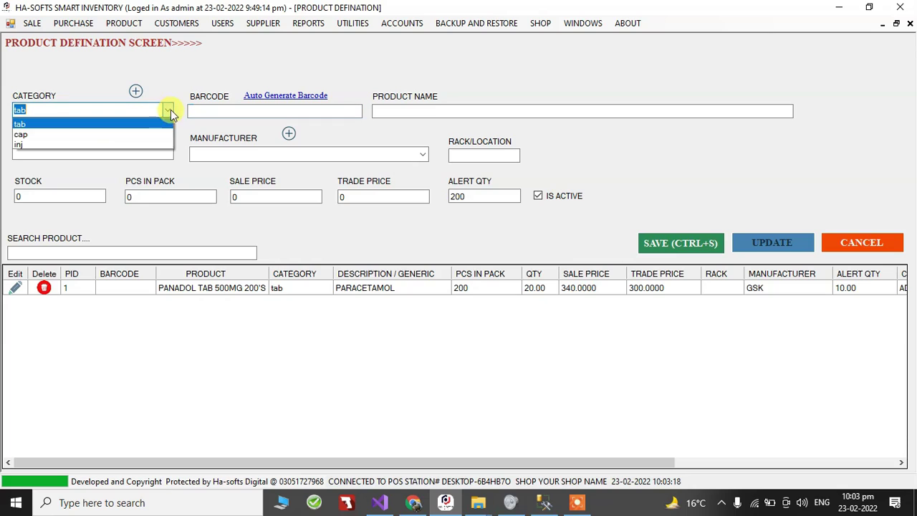
pyautogui.click(156, 136)
pyautogui.click(121, 109)
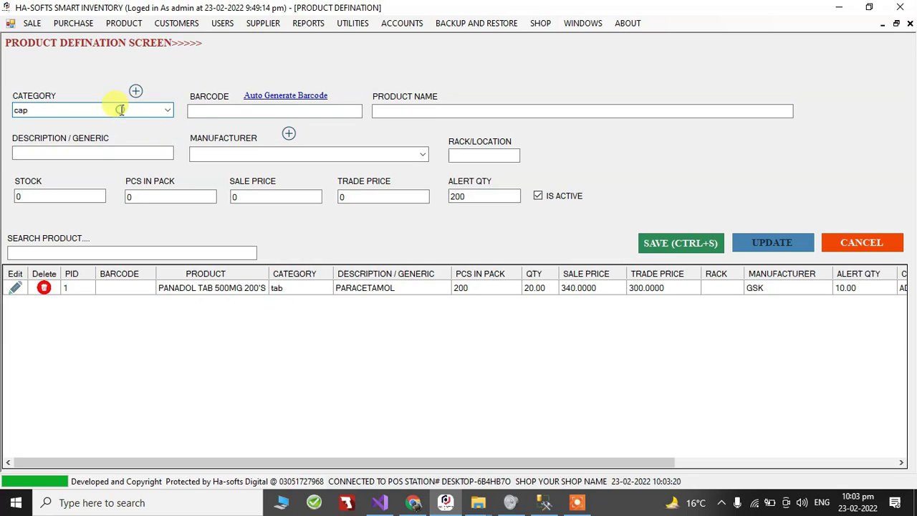
pyautogui.doubleClick(122, 110)
pyautogui.write('S')
pyautogui.click(136, 91)
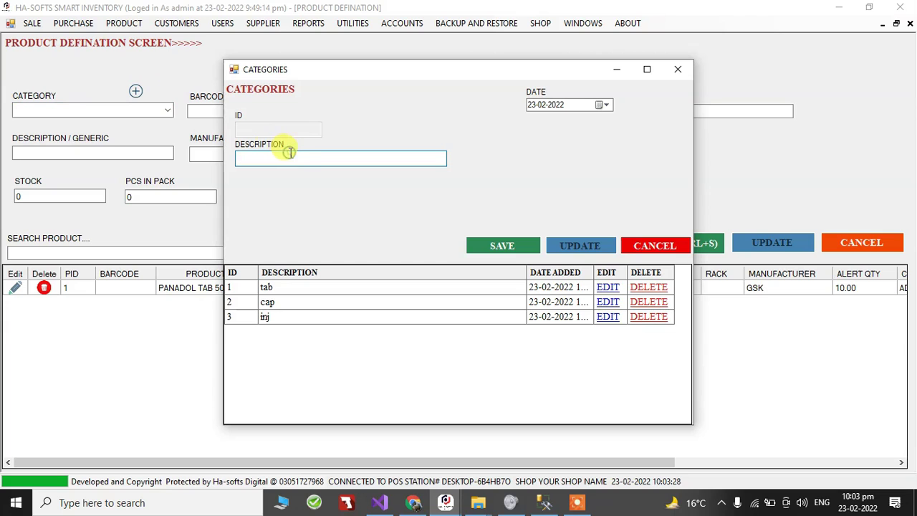
pyautogui.click(677, 69)
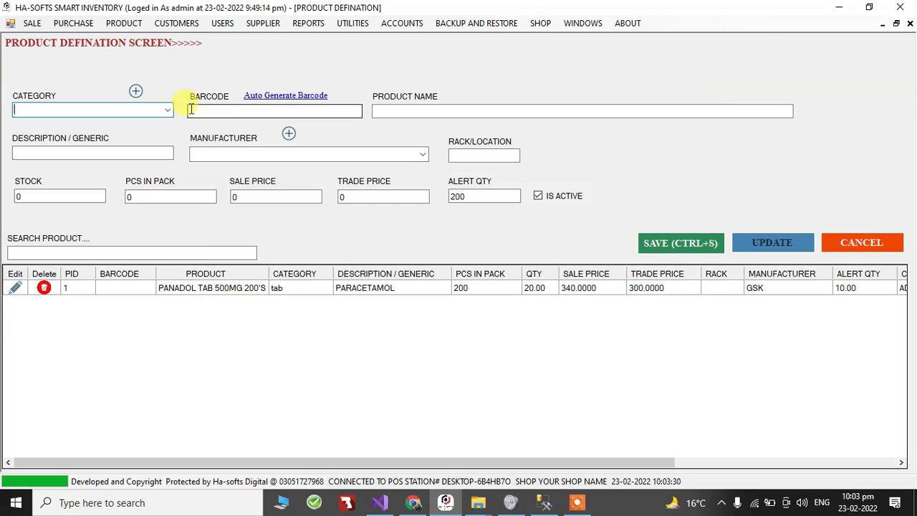
pyautogui.click(168, 111)
pyautogui.click(126, 110)
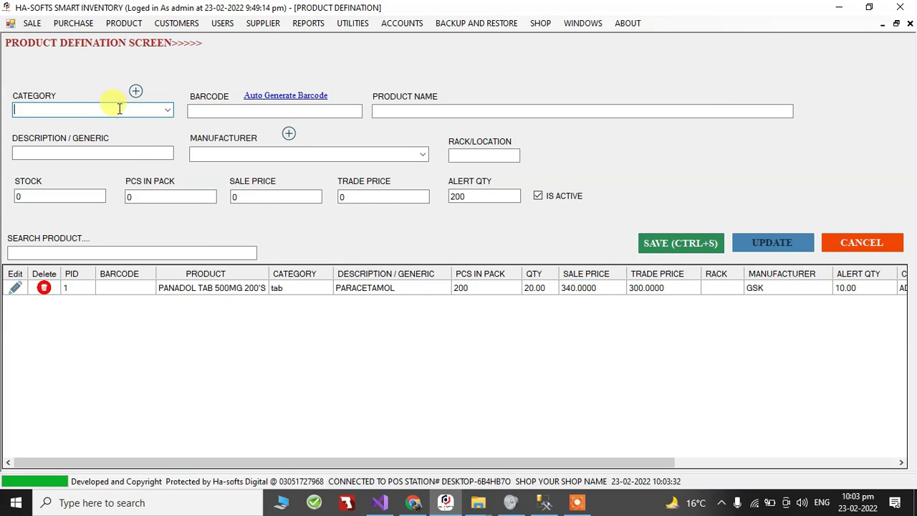
# Step: Enter SYP as the new product's category
pyautogui.write('SYP')
pyautogui.press('Tab')
pyautogui.click(393, 117)
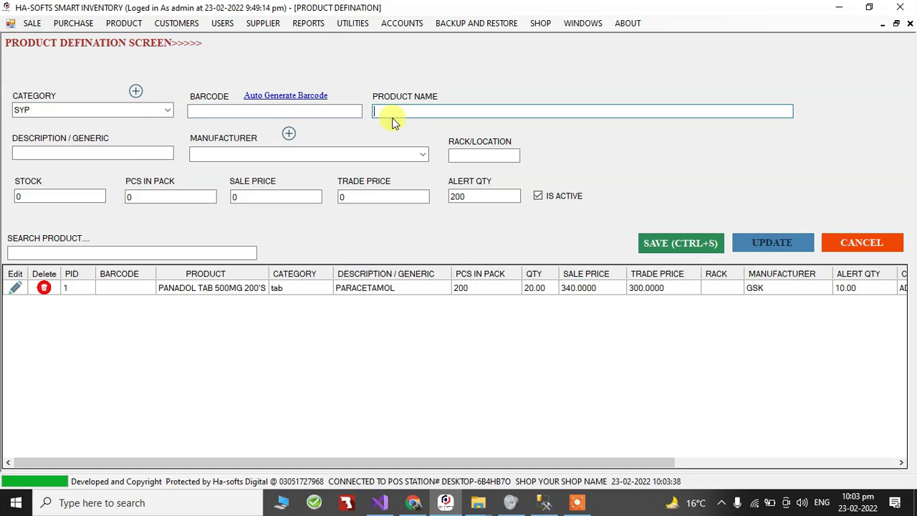
# Step: Copy the title Brufen Syrup 90ml from the product page in Chrome and paste it as the product name in HA-Softs Smart Inventory
pyautogui.click(416, 502)
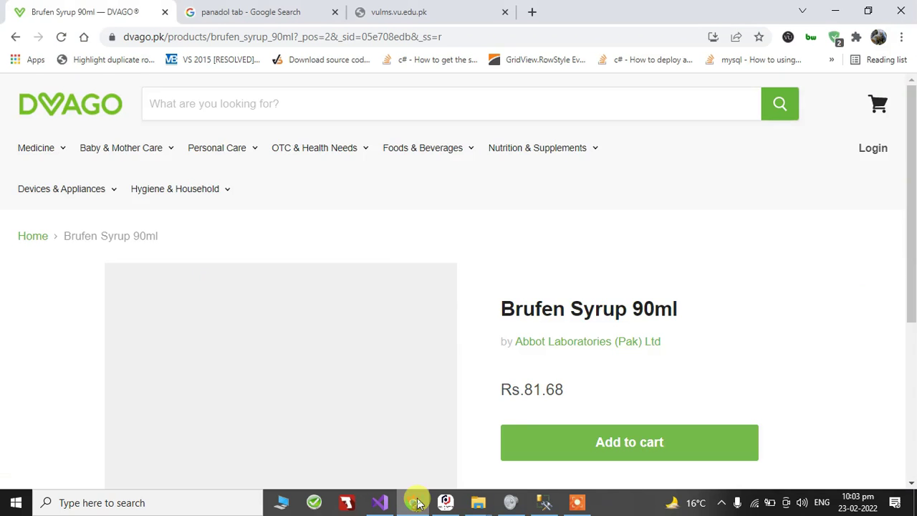
pyautogui.click(610, 121)
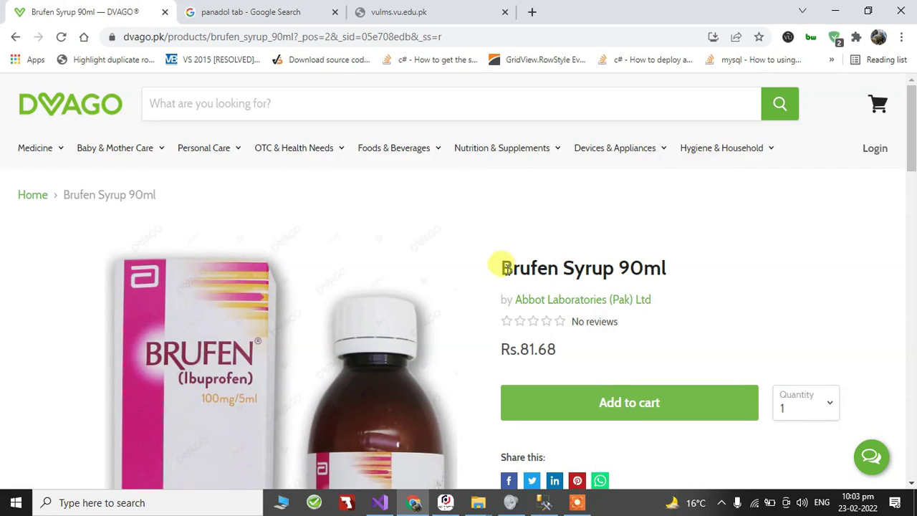
pyautogui.moveTo(501, 268); pyautogui.dragTo(646, 268)
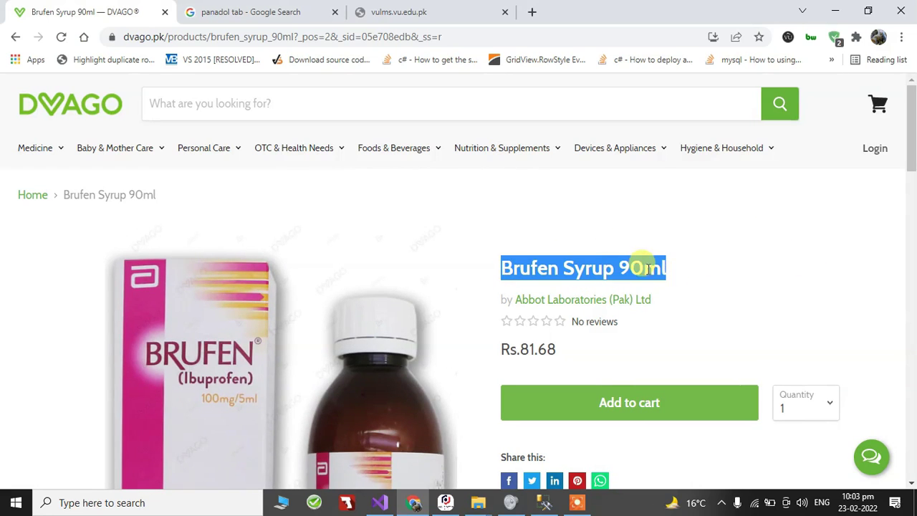
pyautogui.rightClick(647, 268)
pyautogui.click(667, 277)
pyautogui.click(446, 503)
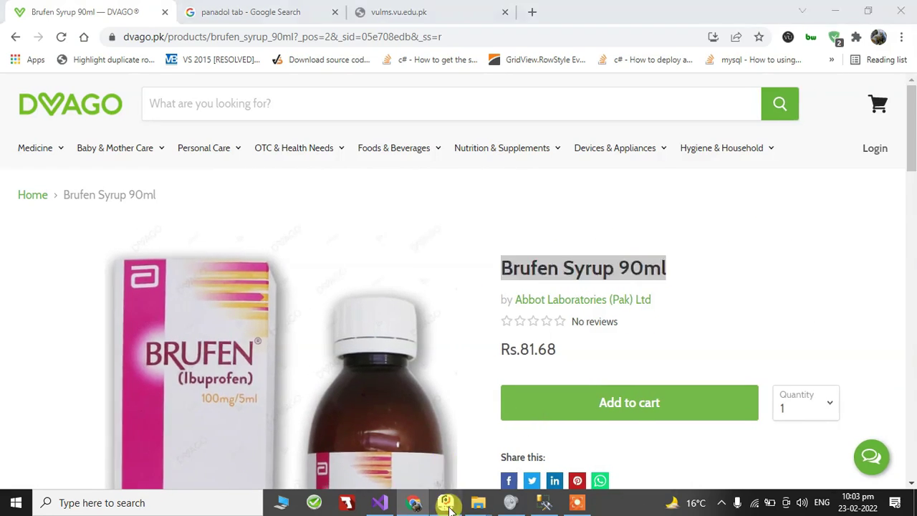
pyautogui.hotkey('ctrl', 'v')
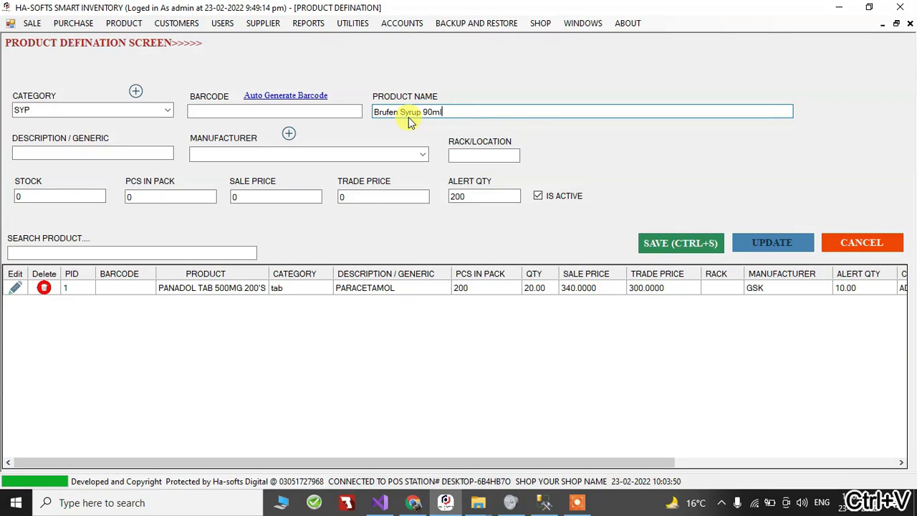
pyautogui.doubleClick(391, 113)
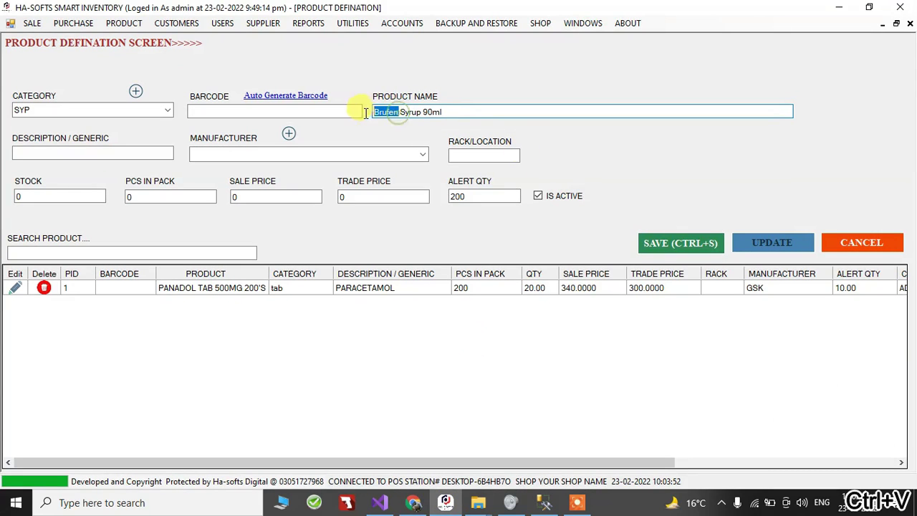
pyautogui.click(401, 112)
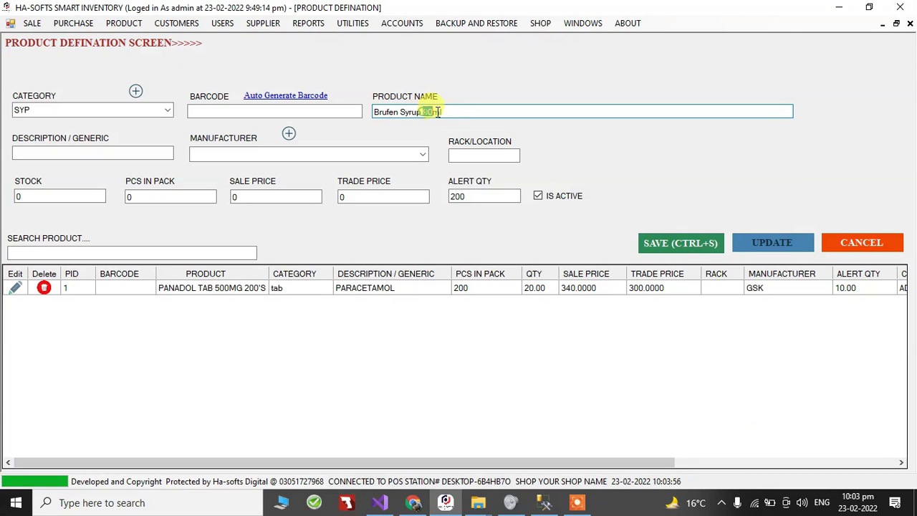
# Step: Check the maker on the Brufen page in Chrome and enter ABBOT as the manufacturer in HA-Softs Smart Inventory, leaving the description blank
pyautogui.press('Tab')
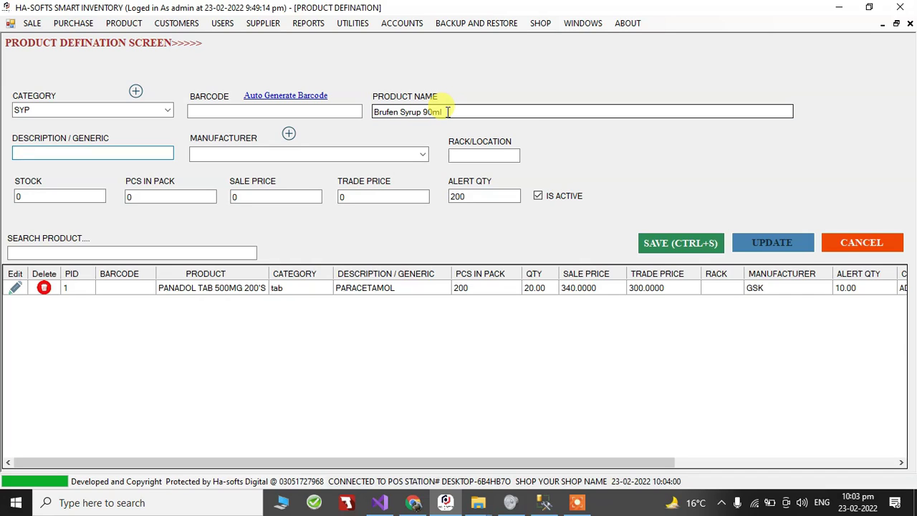
pyautogui.press('Tab')
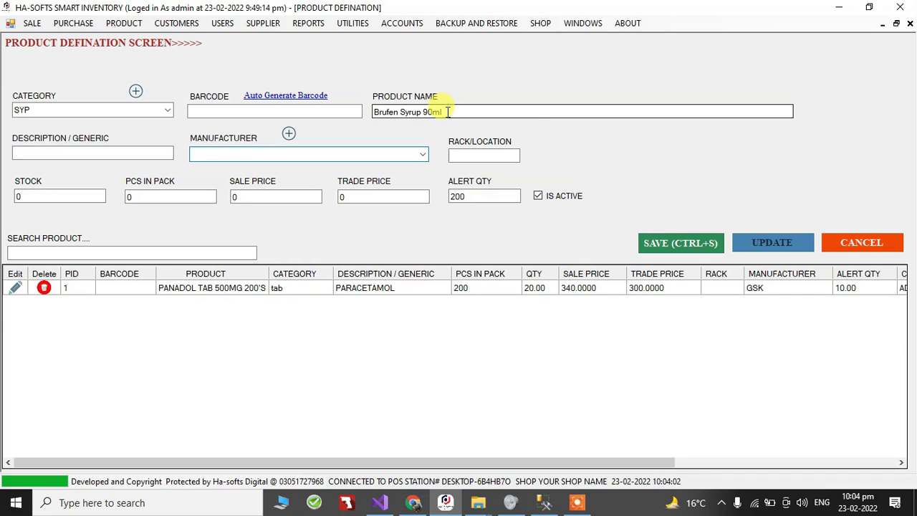
pyautogui.click(414, 504)
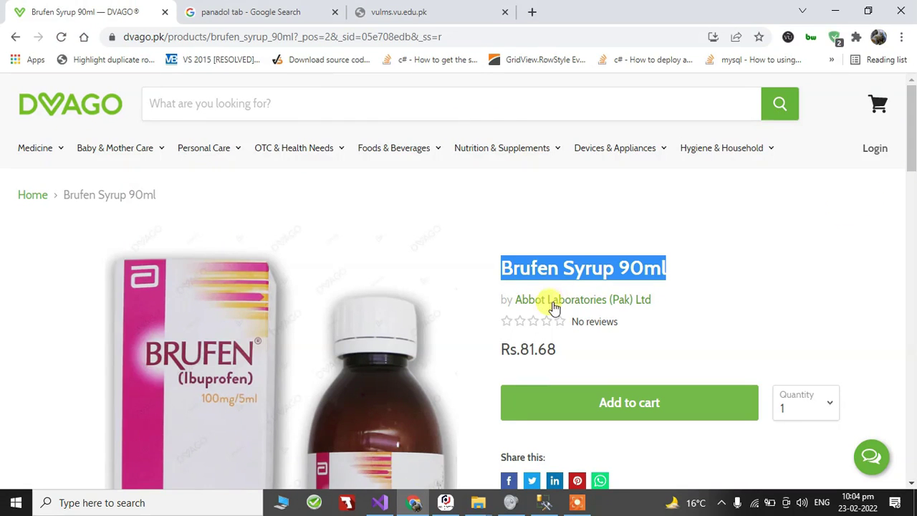
pyautogui.click(414, 504)
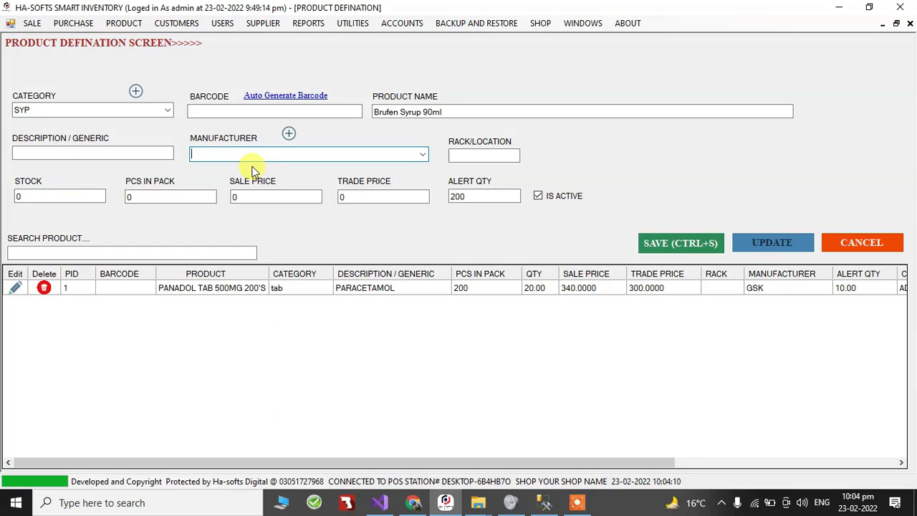
pyautogui.write('A')
pyautogui.click(424, 156)
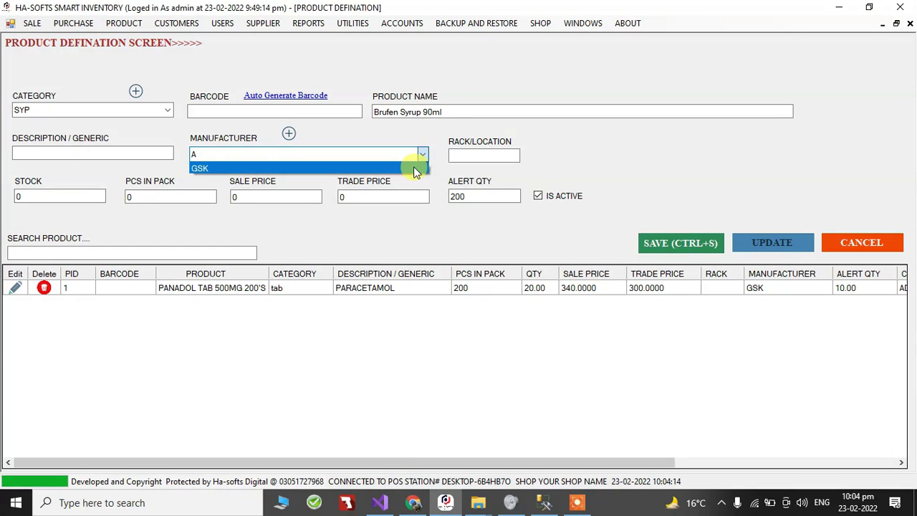
pyautogui.click(405, 156)
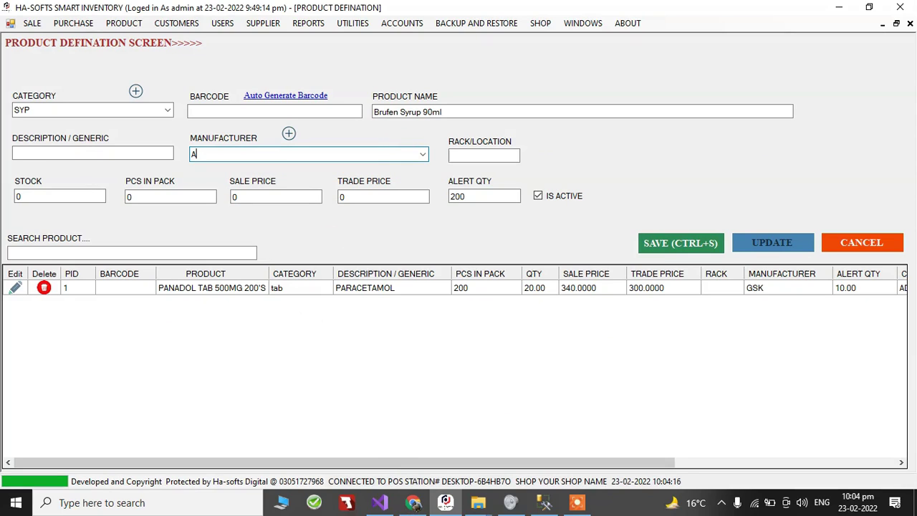
pyautogui.press('BackSpace')
pyautogui.press('BackSpace')
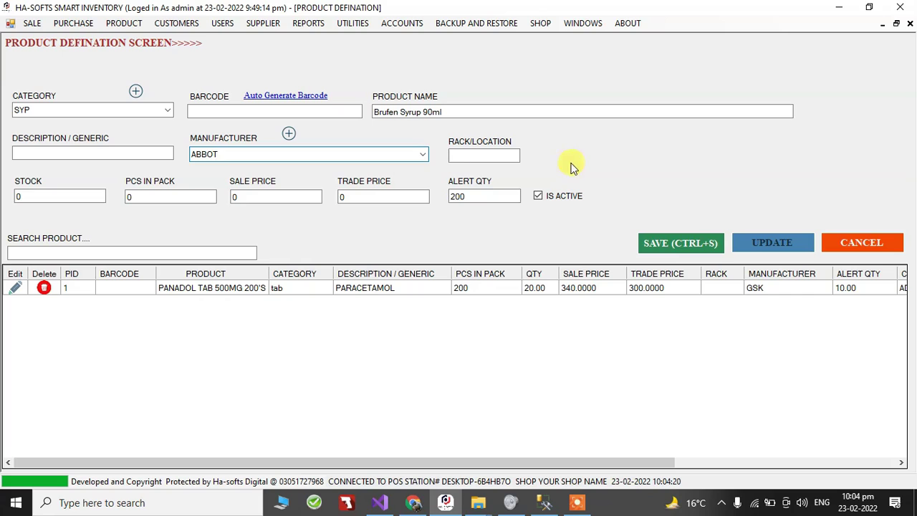
# Step: Leave the rack location empty and set the Brufen syrup's stock to 10
pyautogui.click(475, 154)
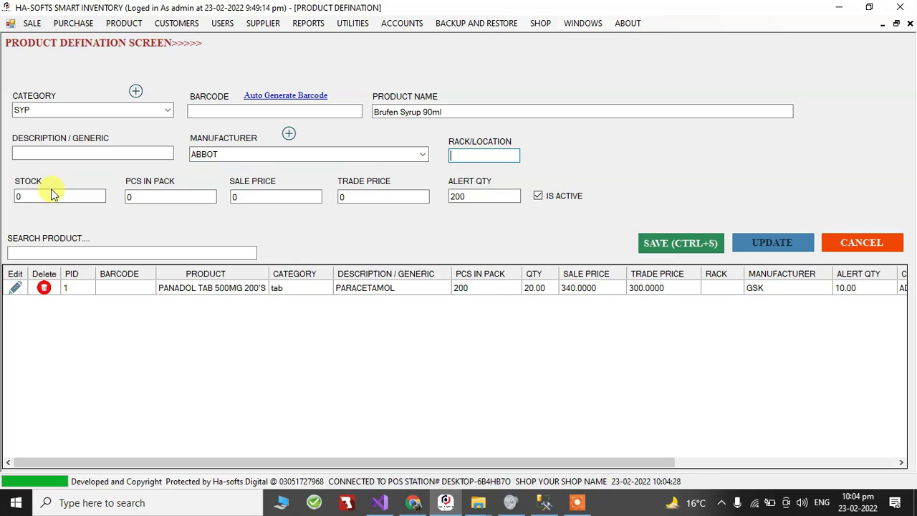
pyautogui.click(32, 195)
pyautogui.write('1')
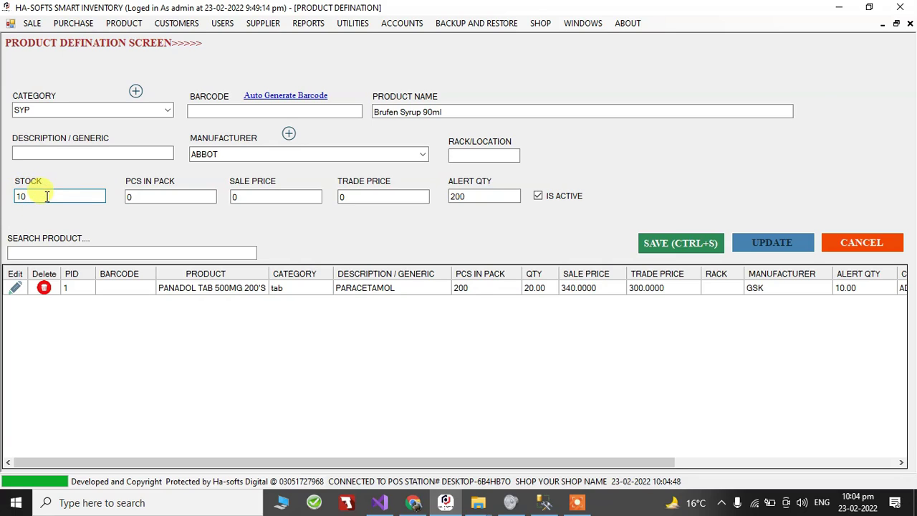
pyautogui.press('BackSpace')
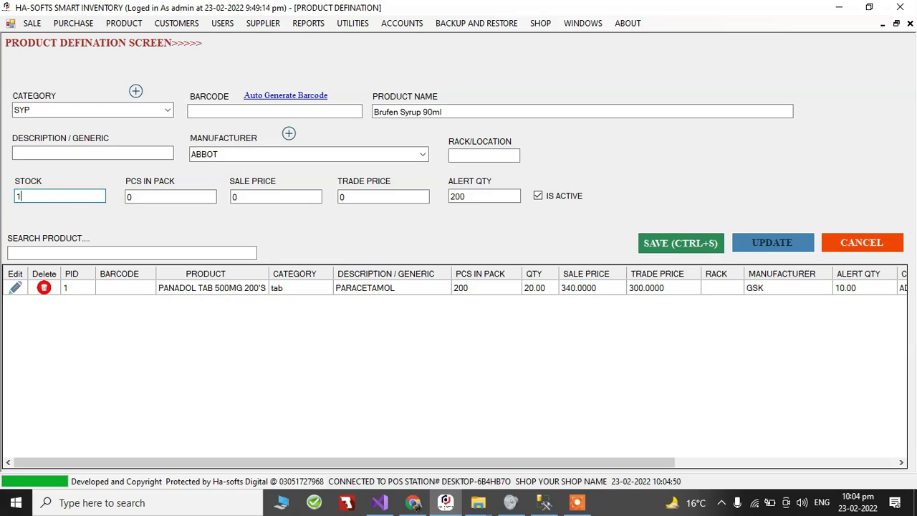
pyautogui.press('Tab')
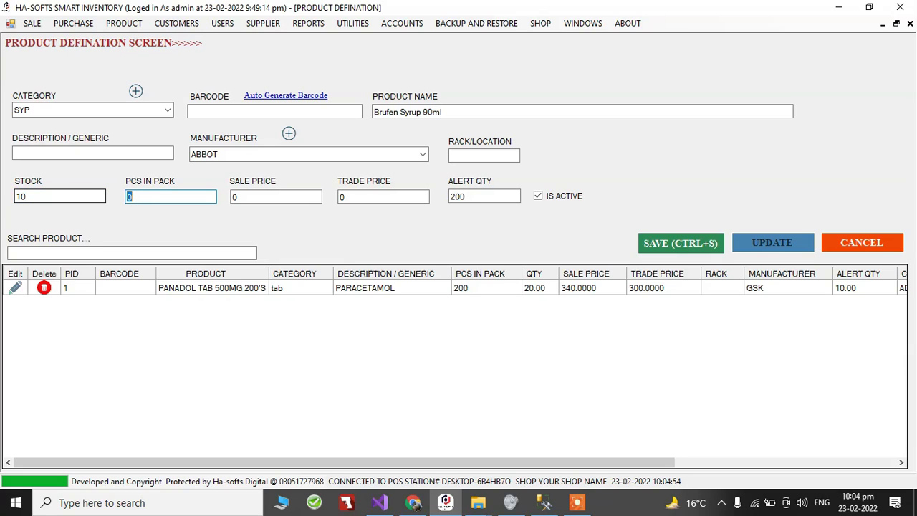
# Step: Review the Brufen syrup packaging on the Chrome page and set the pieces in pack to 1 in HA-Softs Smart Inventory
pyautogui.click(413, 502)
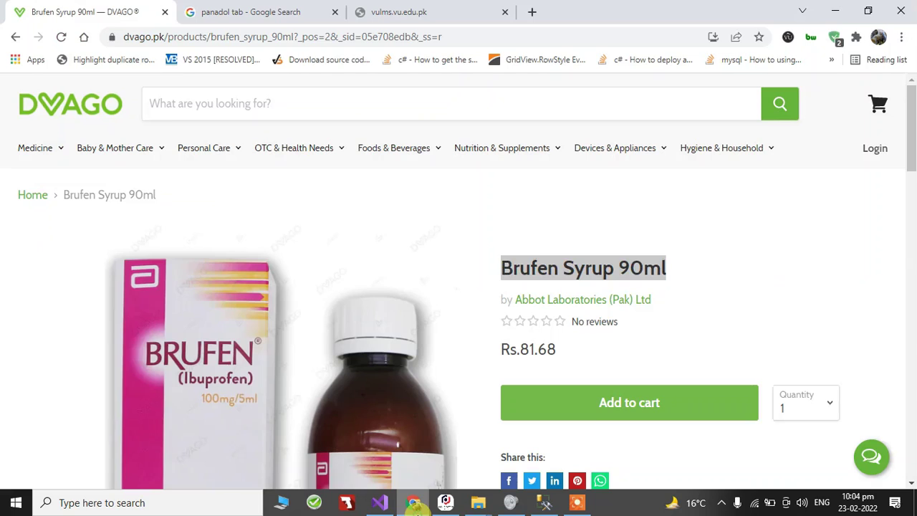
pyautogui.scroll(-1, 911, 172)
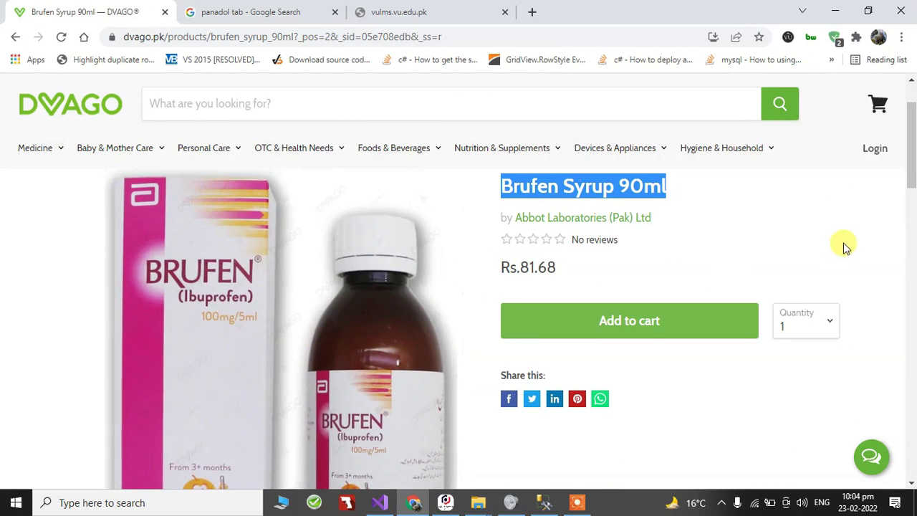
pyautogui.moveTo(913, 146)
pyautogui.mouseDown()
pyautogui.moveTo(913, 179)
pyautogui.moveTo(913, 159)
pyautogui.mouseUp()
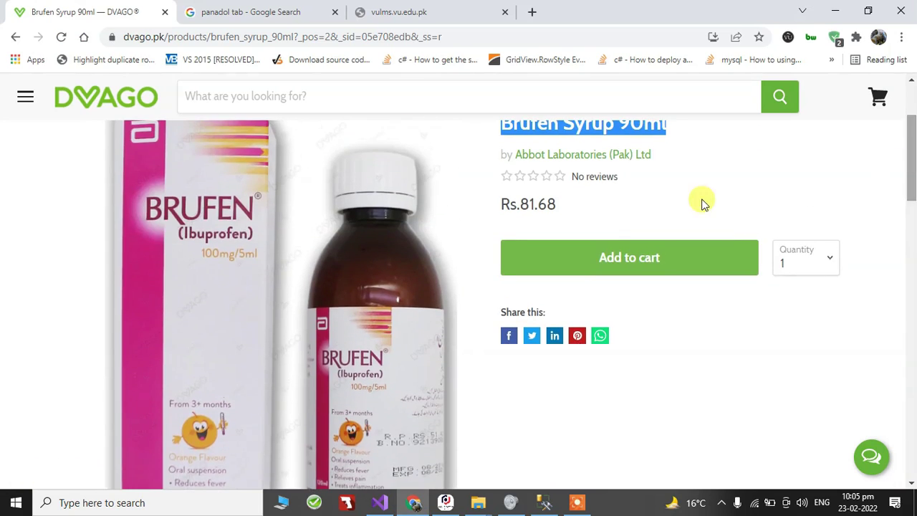
pyautogui.click(445, 502)
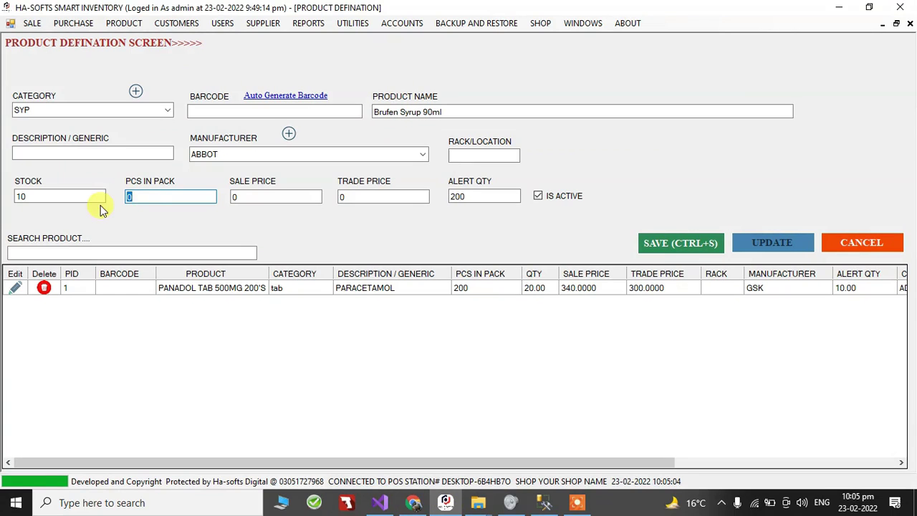
pyautogui.write('1')
pyautogui.press('Tab')
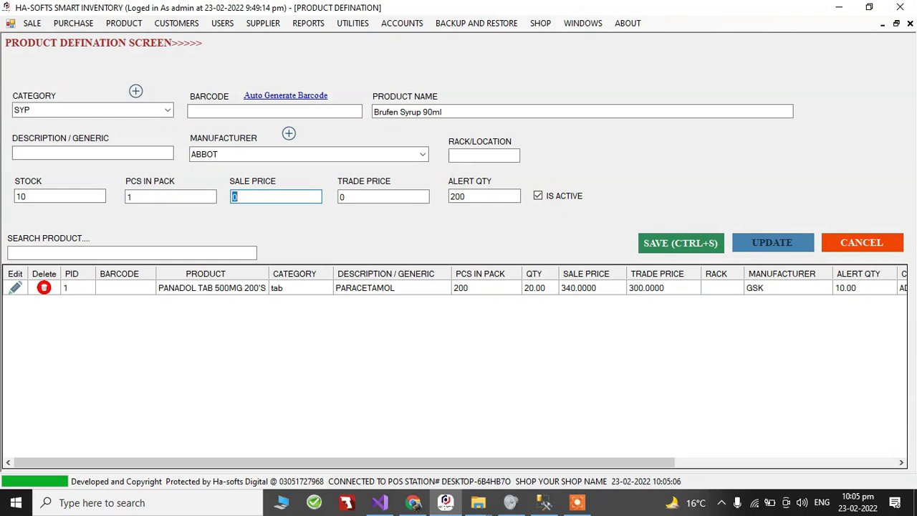
# Step: Look up the syrup's price in Chrome and set the sale price to 81.68 in HA-Softs Smart Inventory
pyautogui.click(413, 502)
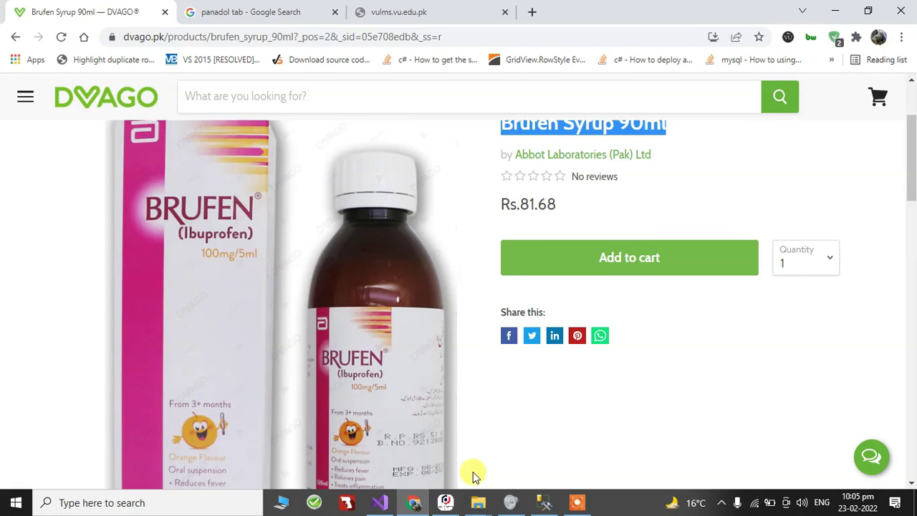
pyautogui.click(445, 502)
pyautogui.write('8')
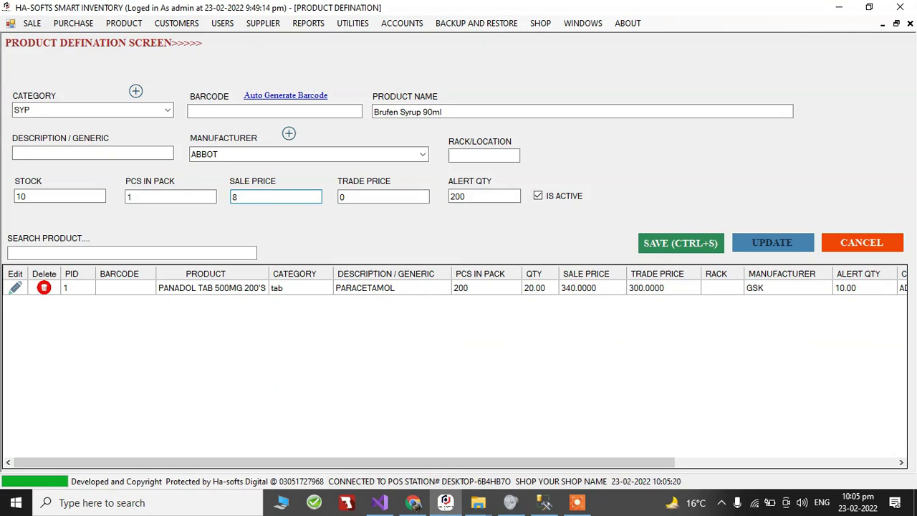
pyautogui.write('68')
pyautogui.press('Tab')
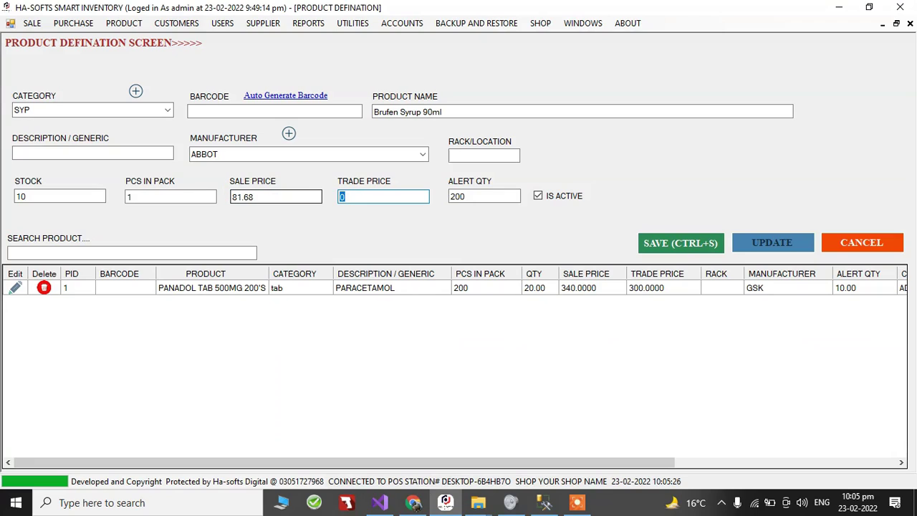
# Step: Set the syrup's trade price to 75.89 and its alert quantity to 5
pyautogui.write('75.89')
pyautogui.doubleClick(477, 196)
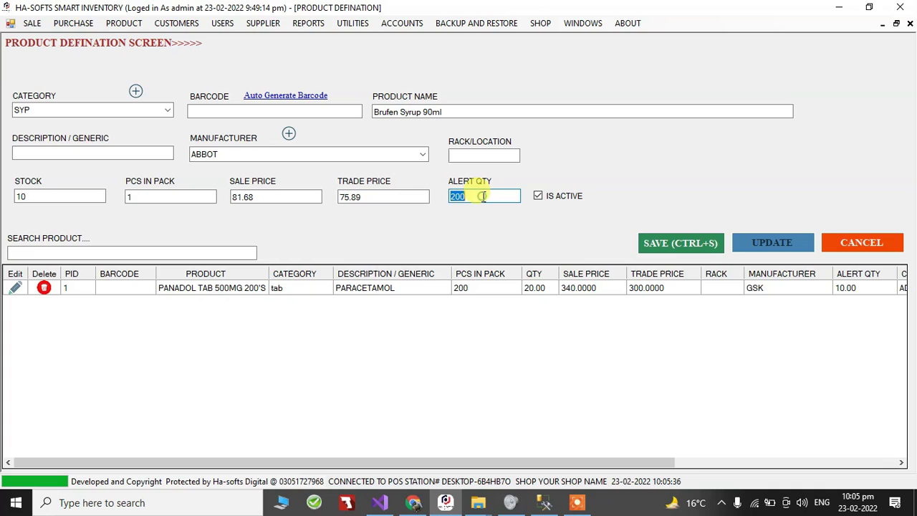
pyautogui.write('5')
# Step: Try to save the Brufen Syrup 90ml product with the entered category and manufacturer
pyautogui.click(364, 198)
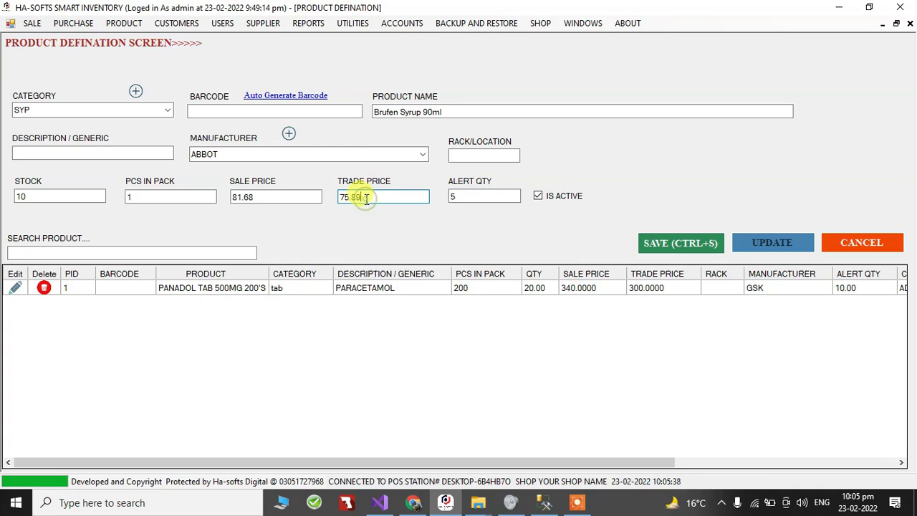
pyautogui.hotkey('ctrl', 's')
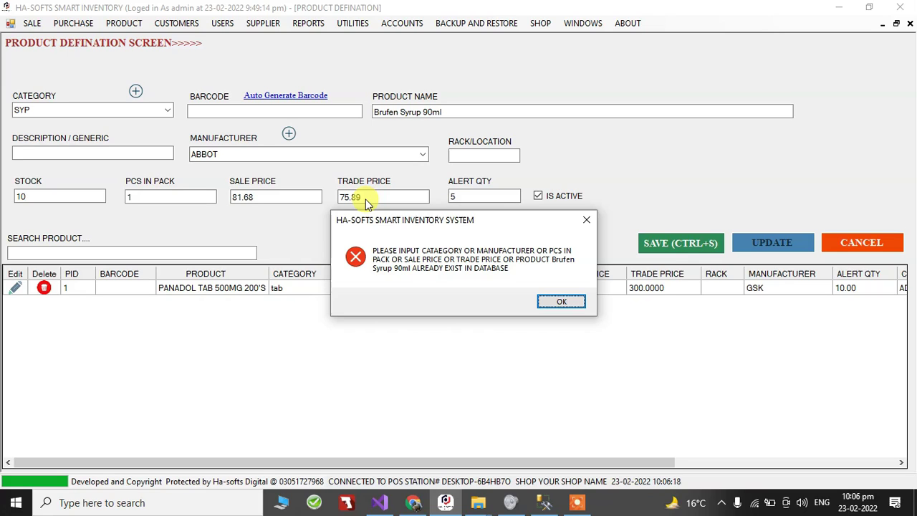
pyautogui.press('Return')
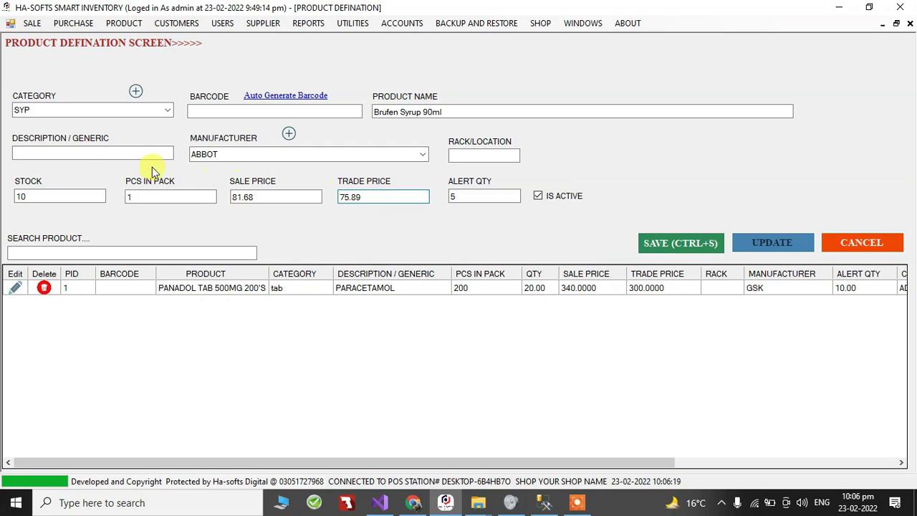
# Step: Compare the entered SYP category with the categories available for selection
pyautogui.click(20, 110)
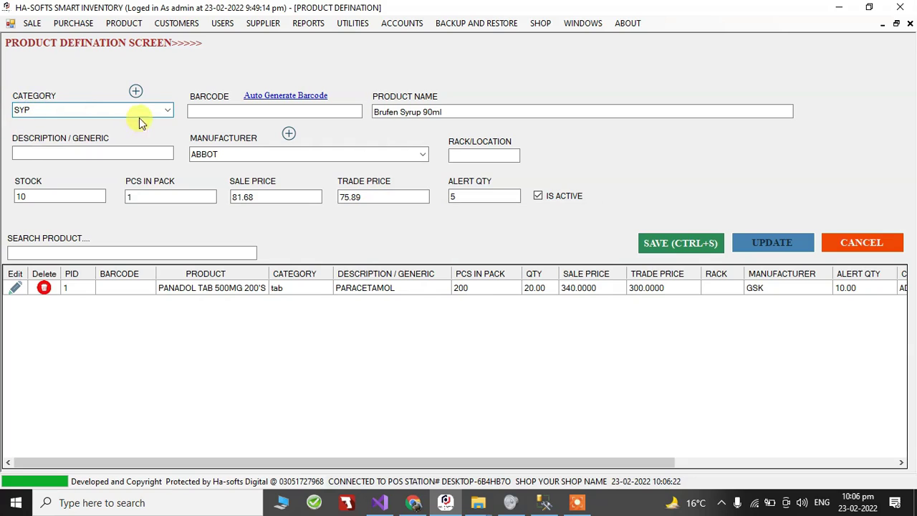
pyautogui.click(166, 111)
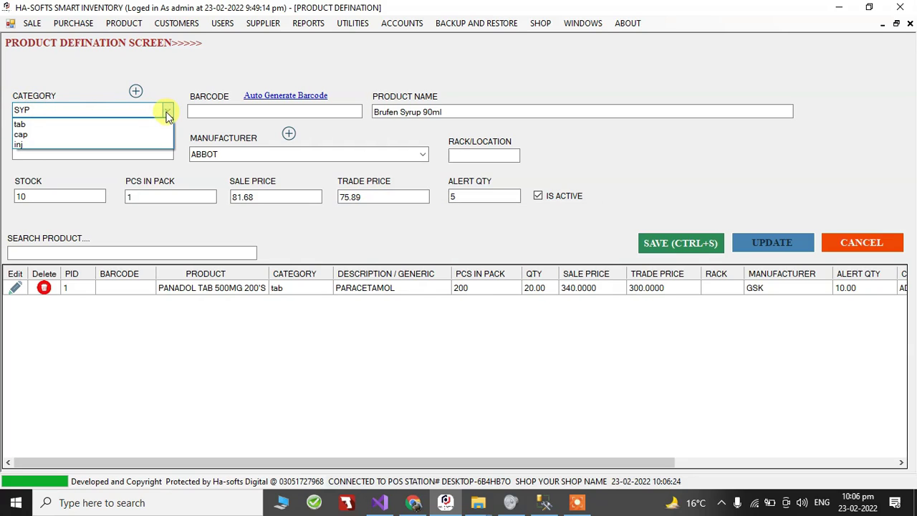
pyautogui.click(120, 113)
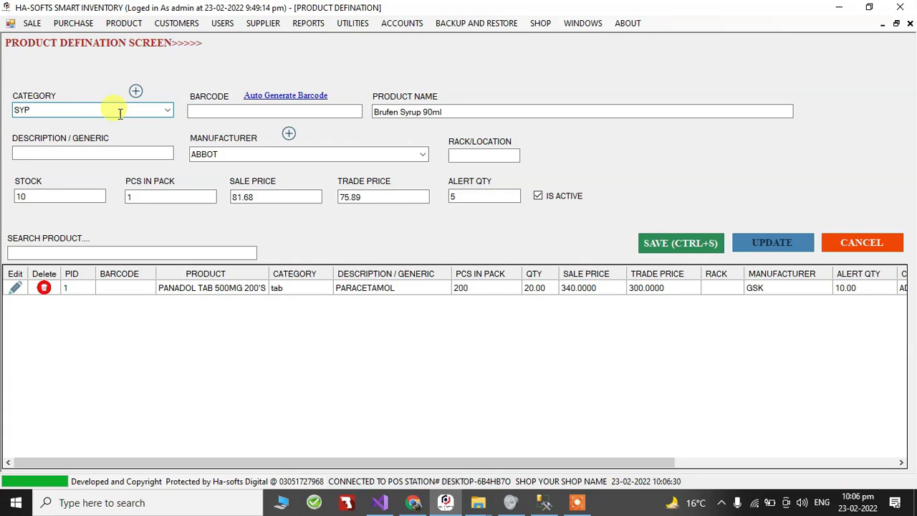
pyautogui.click(168, 113)
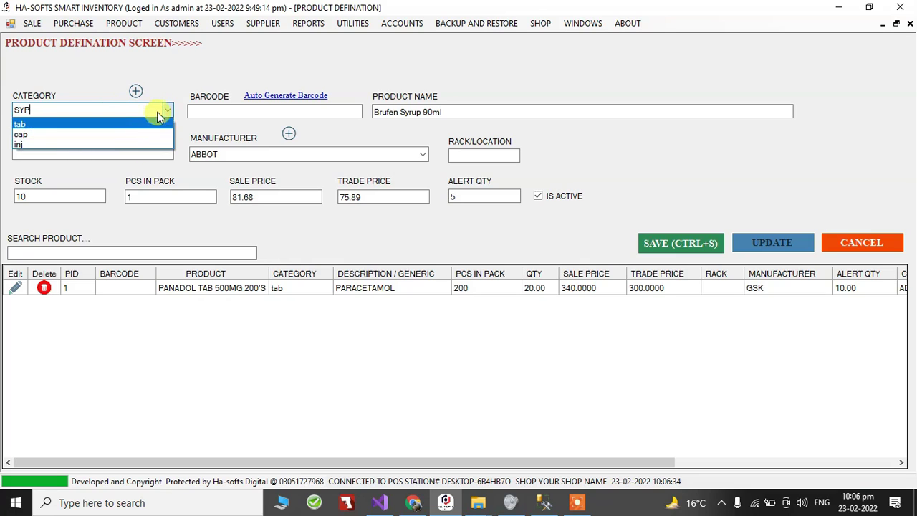
# Step: Clear the typed SYP entry from the product's category field
pyautogui.click(156, 111)
pyautogui.doubleClick(57, 108)
pyautogui.click(58, 109)
pyautogui.press('BackSpace')
pyautogui.press('BackSpace')
pyautogui.press('BackSpace')
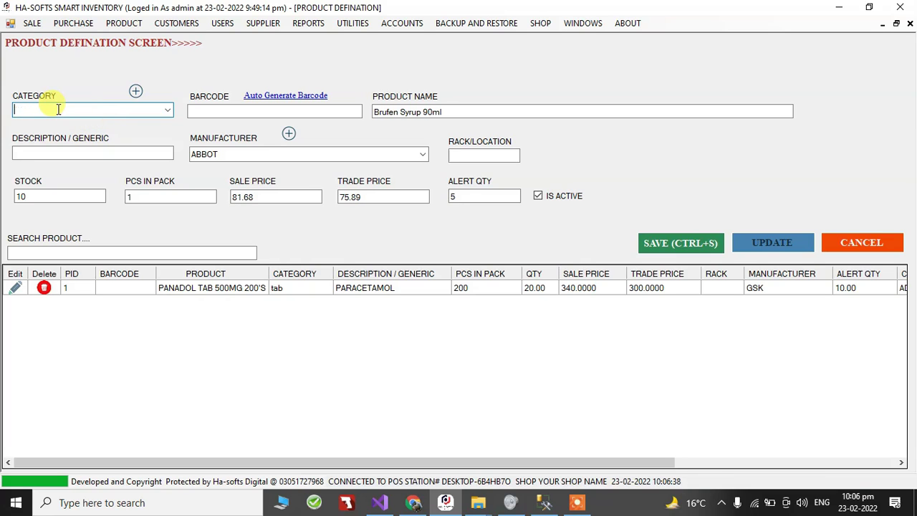
# Step: Add and save a new product category with the description SYP
pyautogui.click(136, 92)
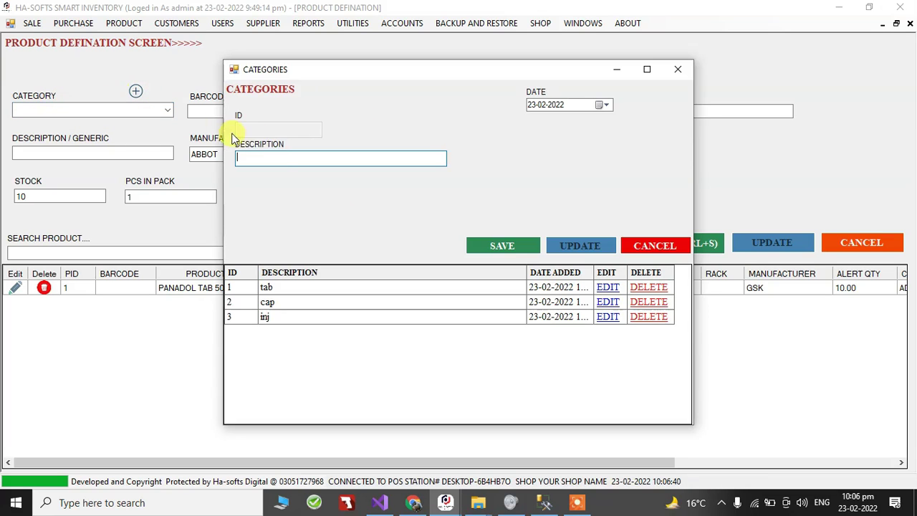
pyautogui.click(285, 160)
pyautogui.write('SYP')
pyautogui.click(506, 247)
pyautogui.click(512, 300)
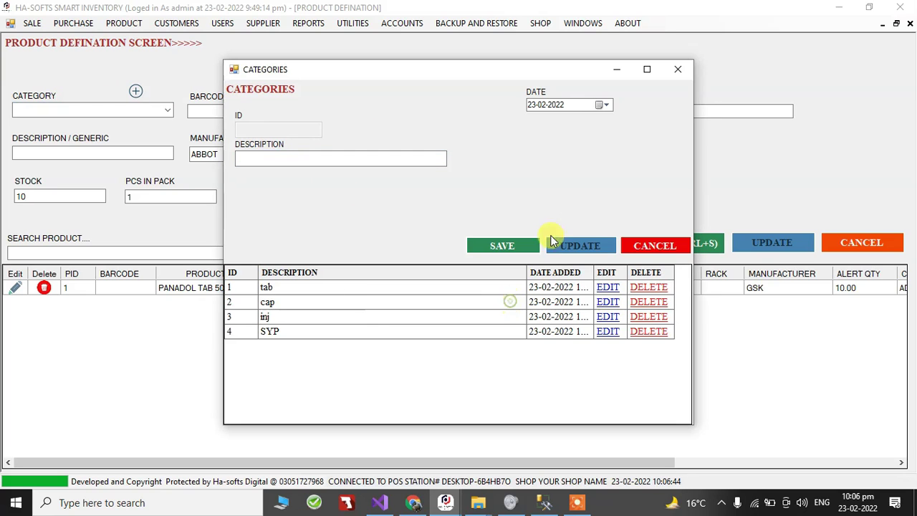
pyautogui.click(677, 70)
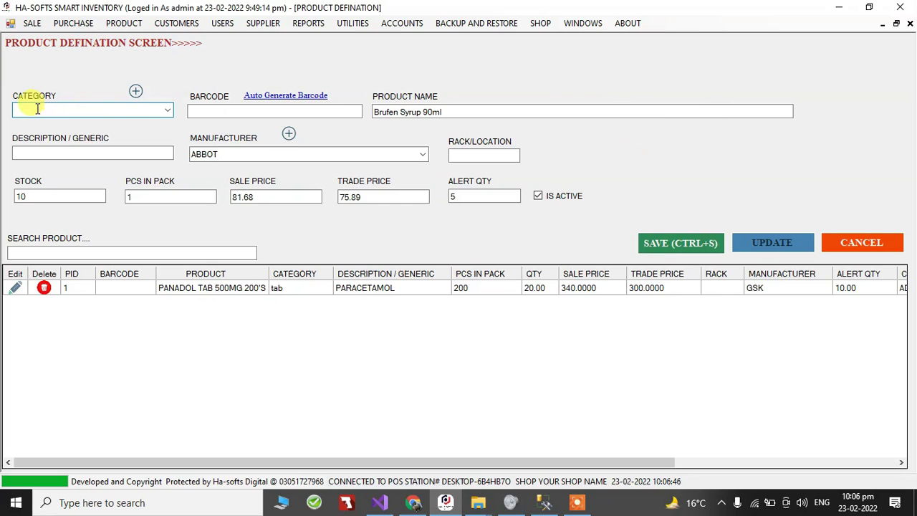
# Step: Choose the registered SYP category for Brufen Syrup 90ml and try to save the product
pyautogui.write('S')
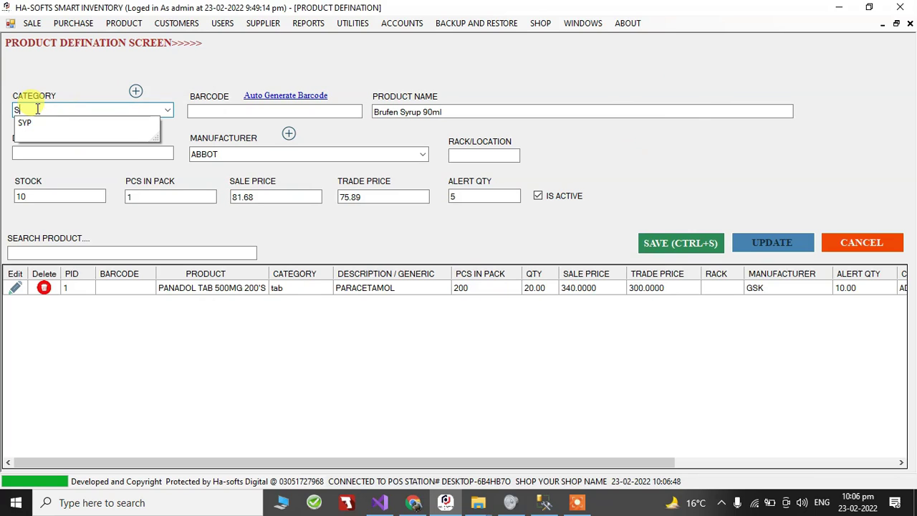
pyautogui.click(166, 110)
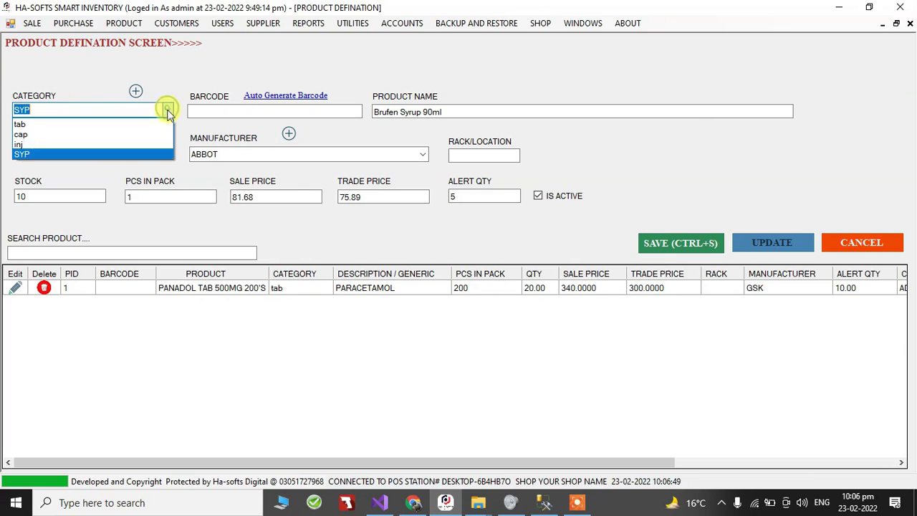
pyautogui.click(136, 155)
pyautogui.click(91, 106)
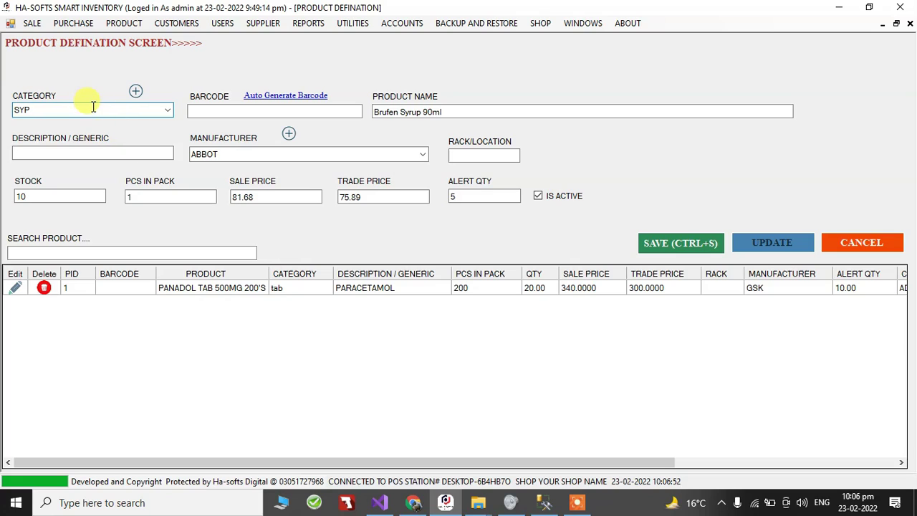
pyautogui.hotkey('ctrl', 's')
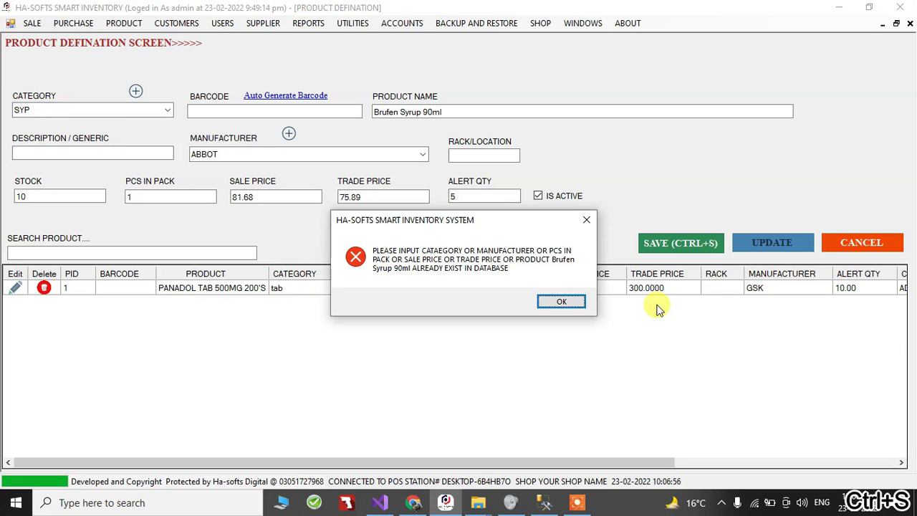
pyautogui.press('Return')
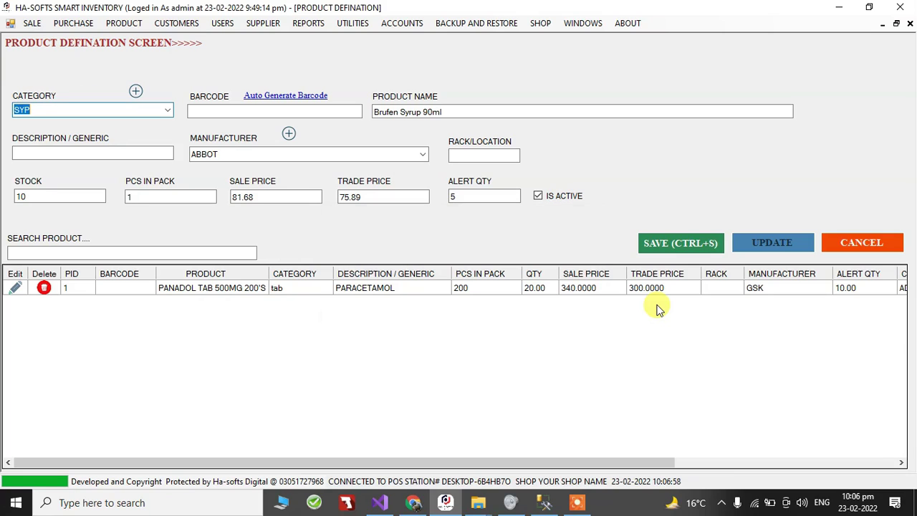
# Step: Clear the typed manufacturer and check which manufacturers are available for selection
pyautogui.click(227, 156)
pyautogui.click(229, 156)
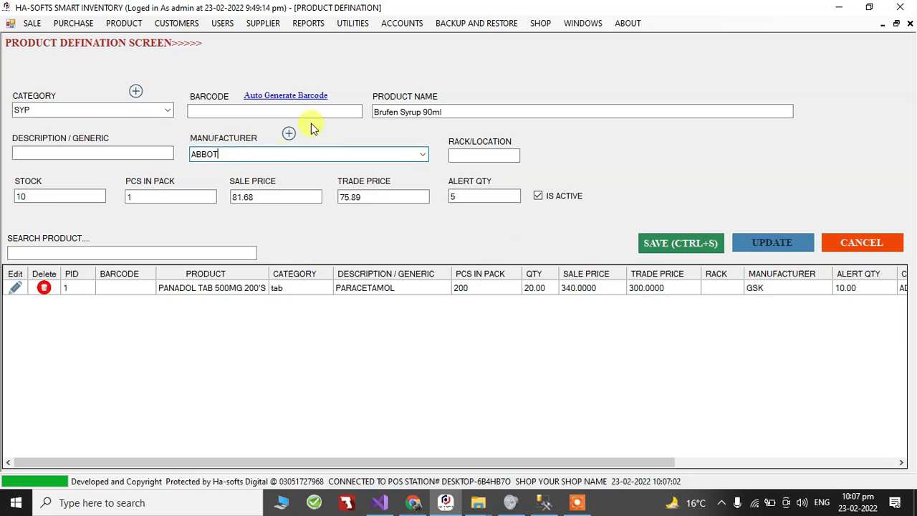
pyautogui.moveTo(234, 155); pyautogui.dragTo(179, 165)
pyautogui.press('BackSpace')
pyautogui.click(422, 154)
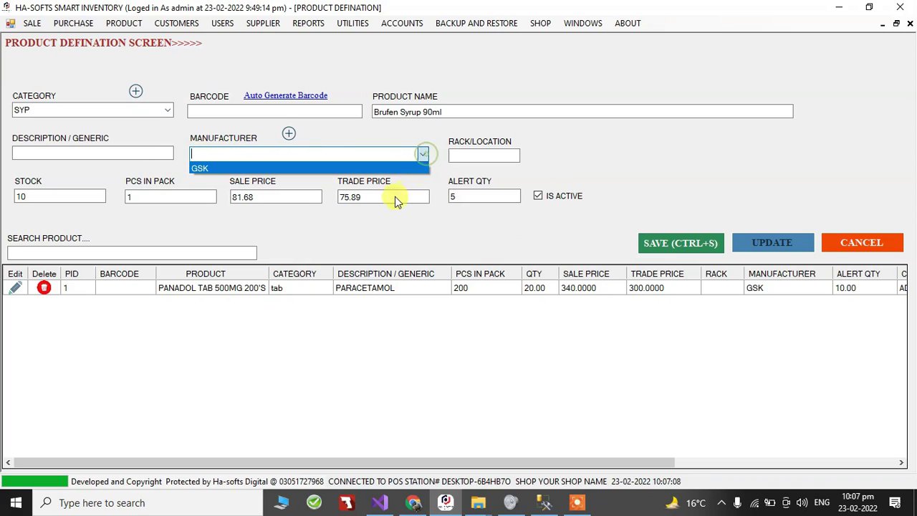
pyautogui.click(371, 154)
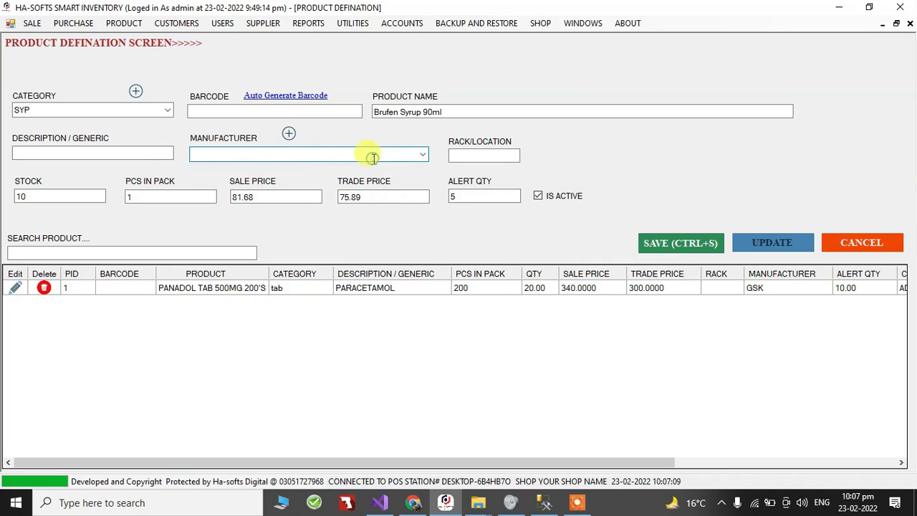
# Step: Add and save a new manufacturer with the description ABBOT
pyautogui.click(289, 135)
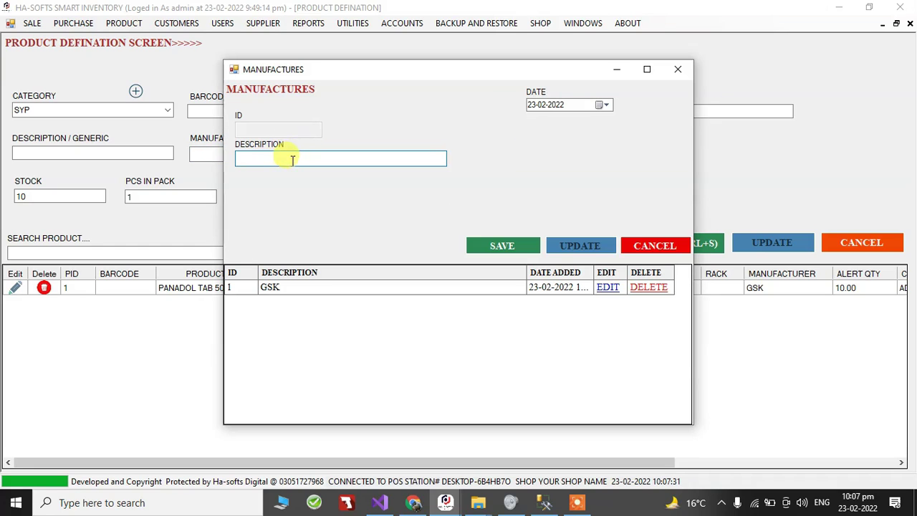
pyautogui.write('ABBOT')
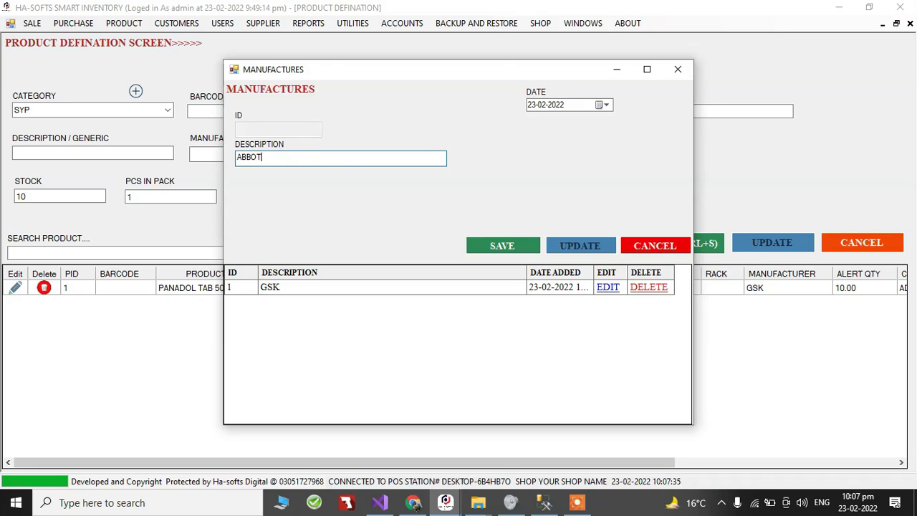
pyautogui.click(509, 244)
pyautogui.click(505, 299)
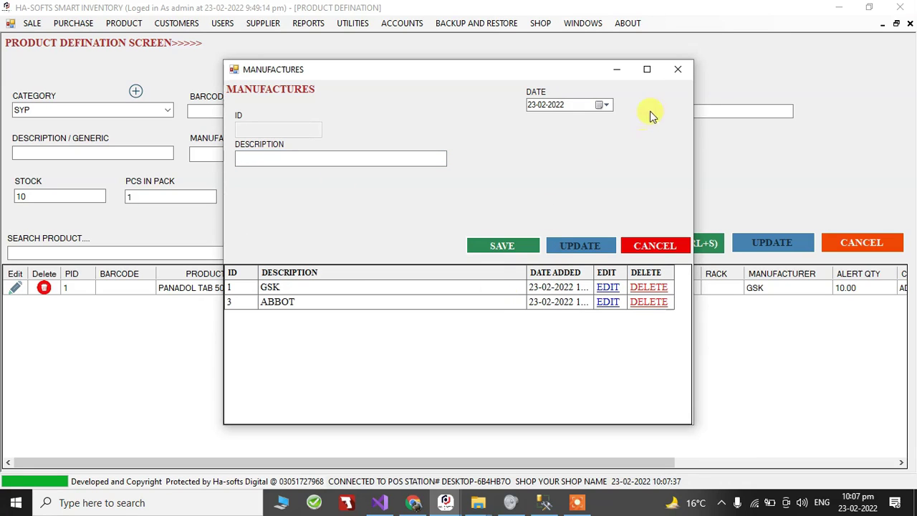
pyautogui.click(677, 70)
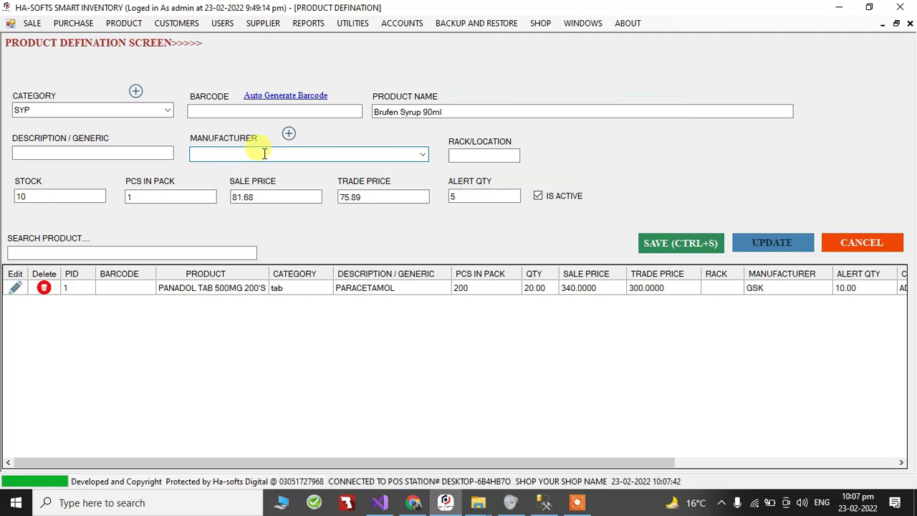
# Step: Choose the registered manufacturer ABBOT for Brufen Syrup 90ml
pyautogui.click(264, 154)
pyautogui.write('A')
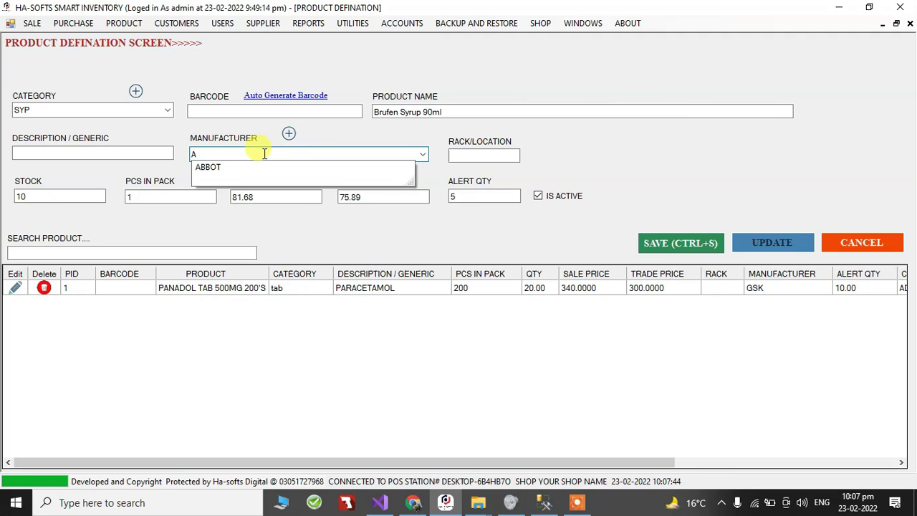
pyautogui.write('B')
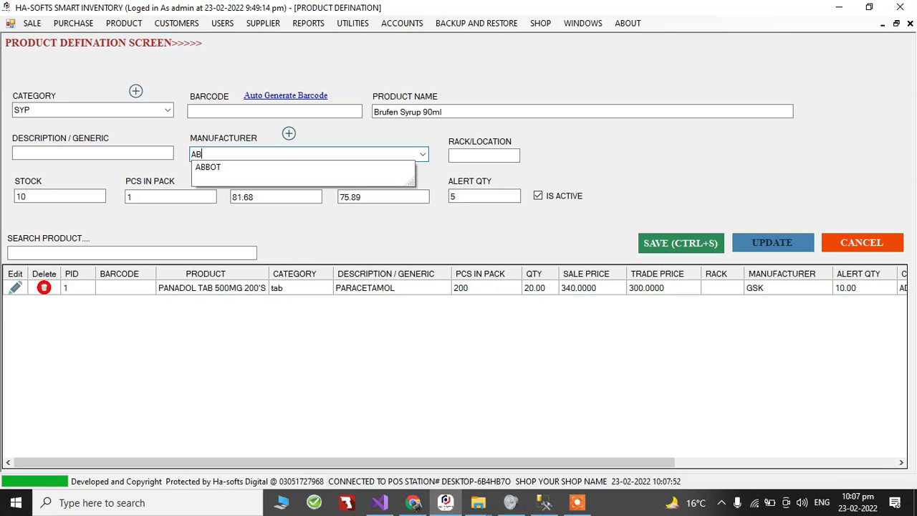
pyautogui.press('Down')
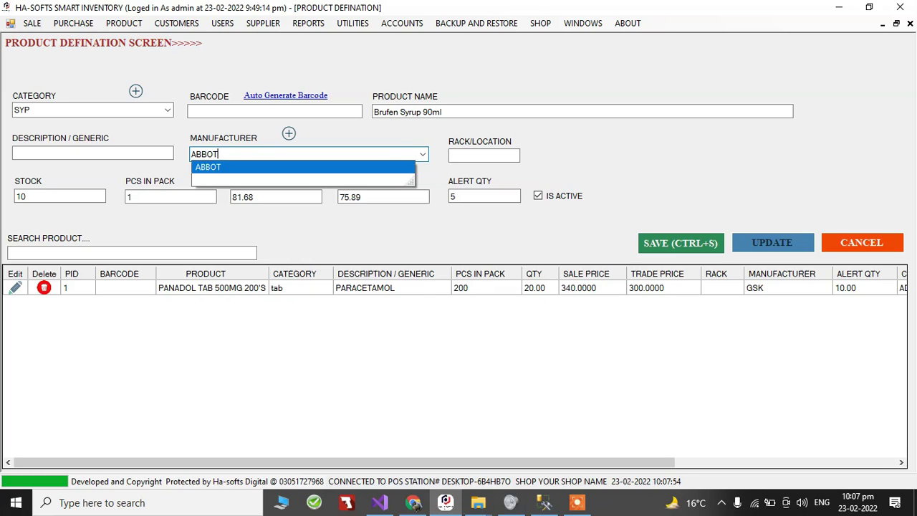
pyautogui.press('Return')
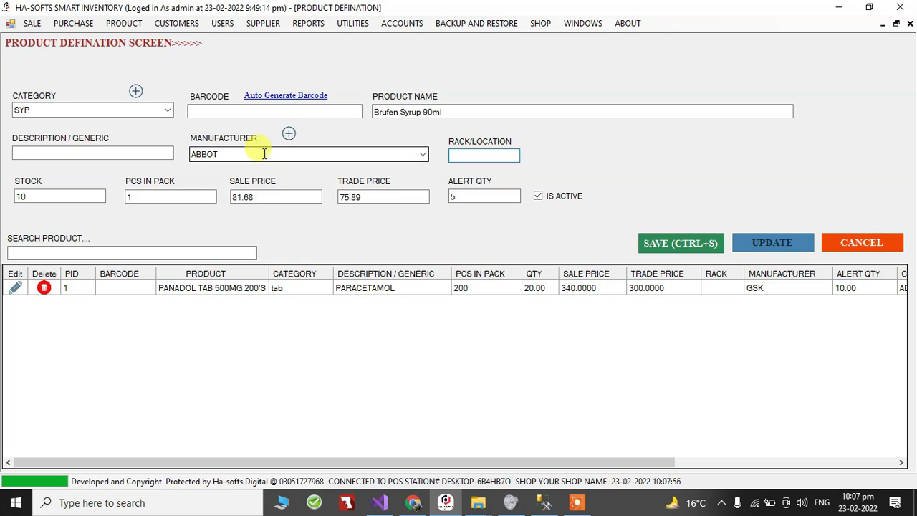
pyautogui.click(422, 155)
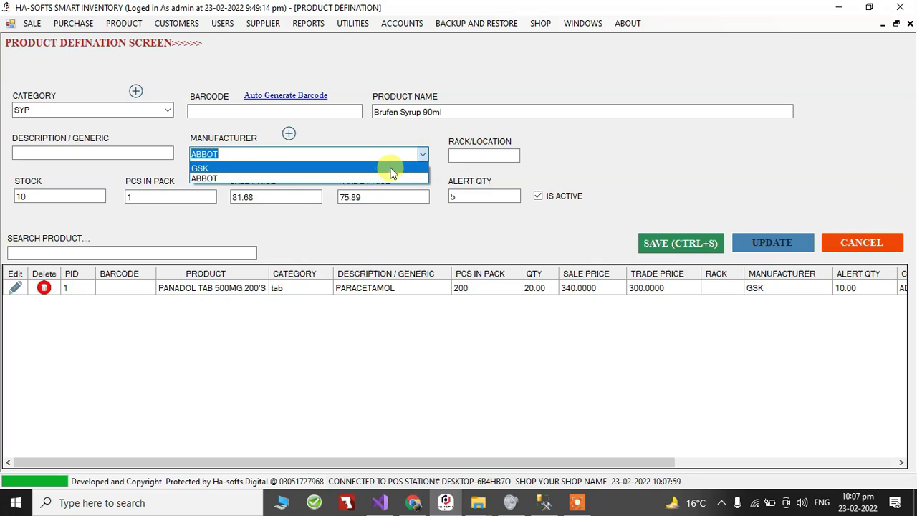
pyautogui.click(357, 178)
pyautogui.click(337, 155)
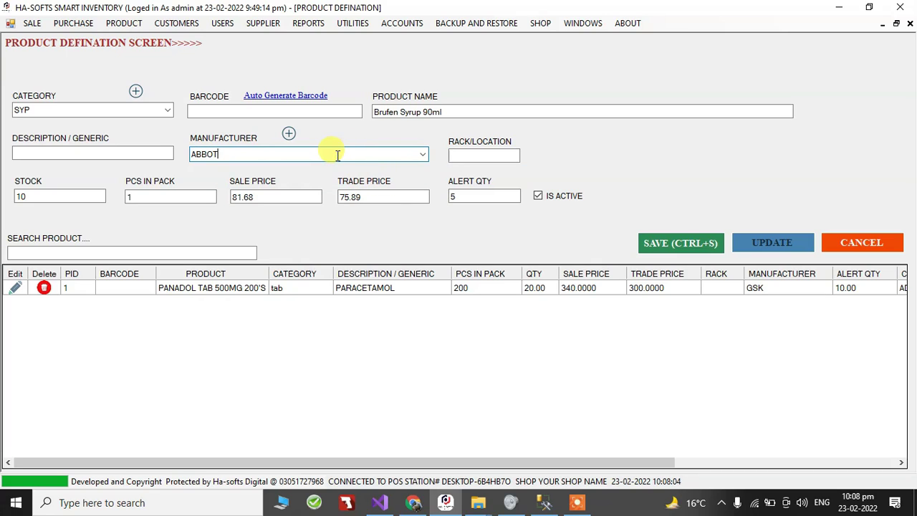
# Step: Save the Brufen Syrup 90ml product and accept the confirmation
pyautogui.hotkey('ctrl', 's')
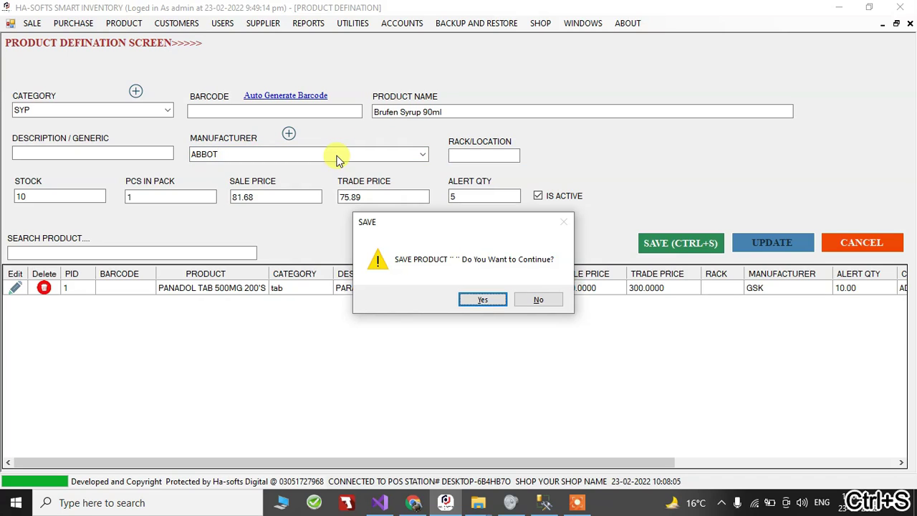
pyautogui.press('Return')
pyautogui.press('Return')
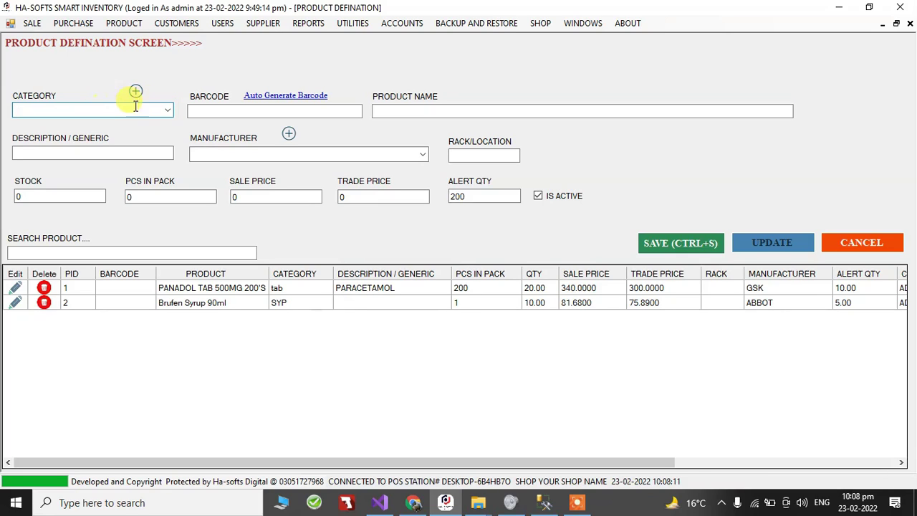
# Step: Review the categories and manufacturers available for a new product, along with the barcode field
pyautogui.click(169, 111)
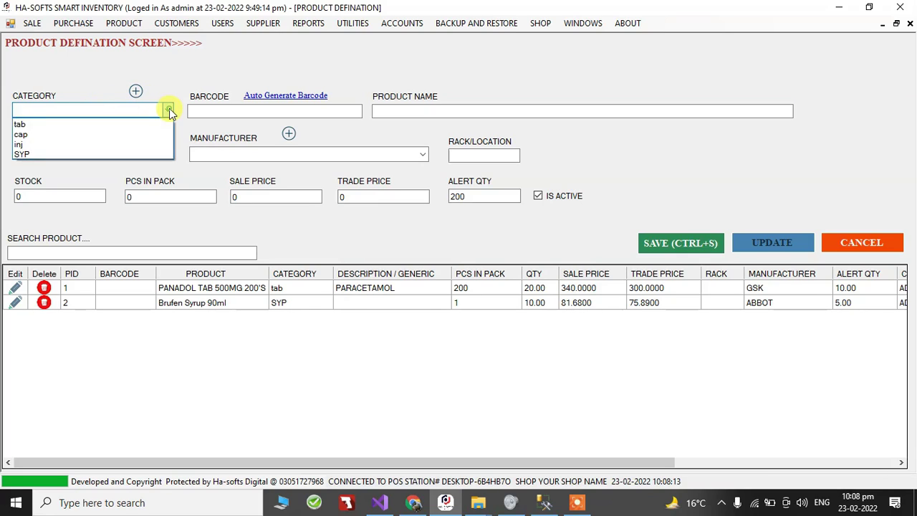
pyautogui.click(169, 109)
pyautogui.click(419, 154)
pyautogui.click(407, 153)
pyautogui.click(167, 111)
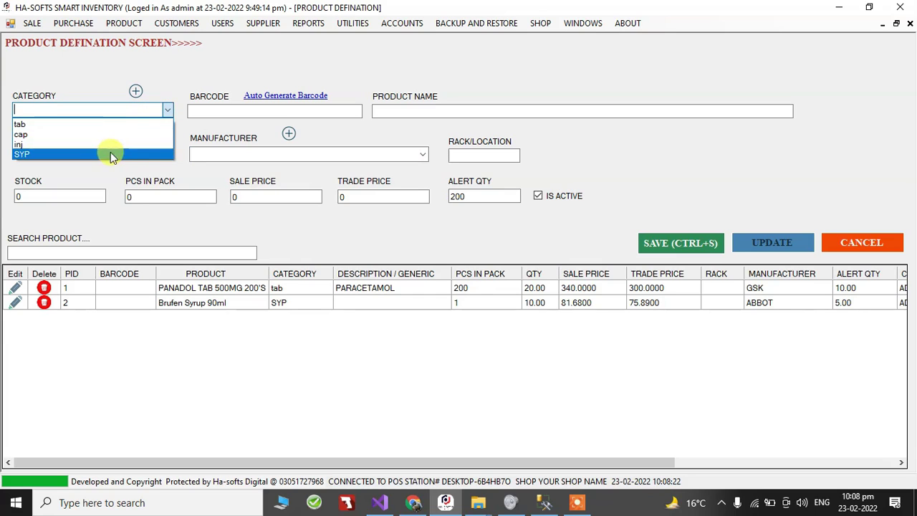
pyautogui.click(93, 109)
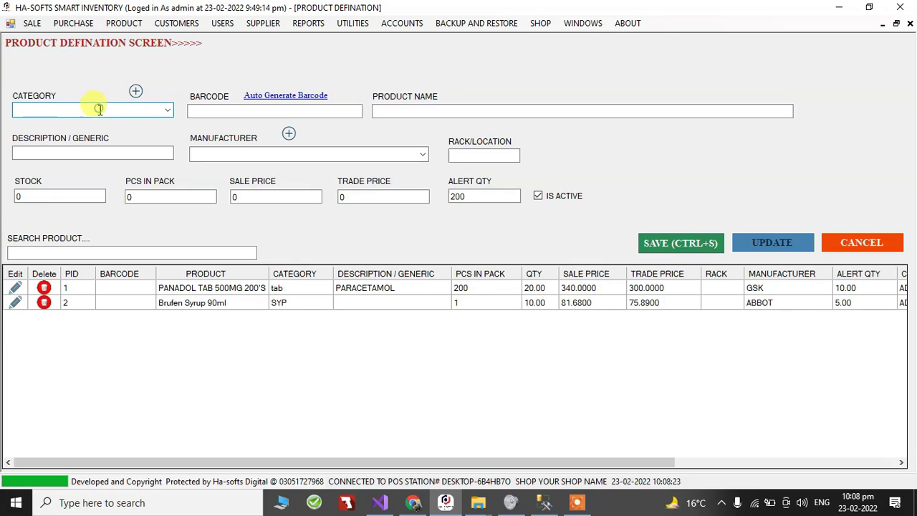
pyautogui.click(231, 111)
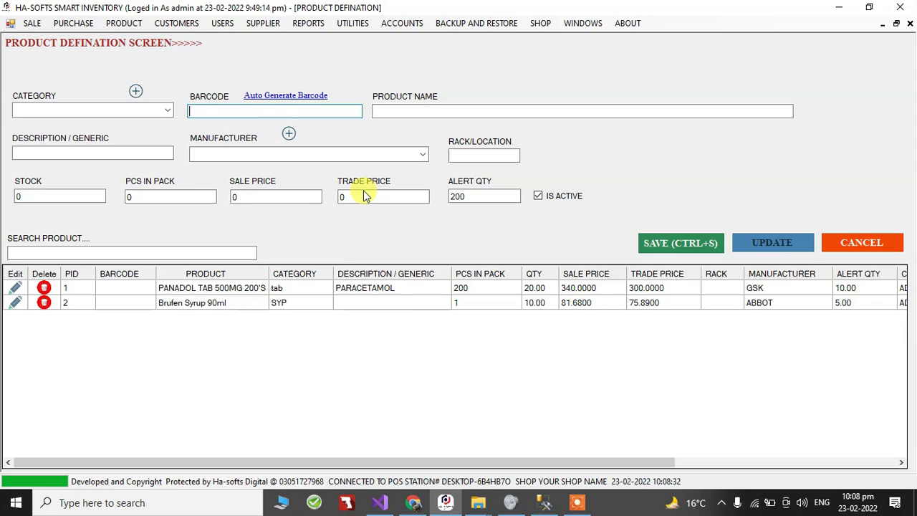
# Step: Review the stock, pieces in pack, sale price, trade price and alert quantity fields of the blank product form
pyautogui.click(40, 197)
pyautogui.moveTo(15, 196); pyautogui.dragTo(59, 197)
pyautogui.click(59, 196)
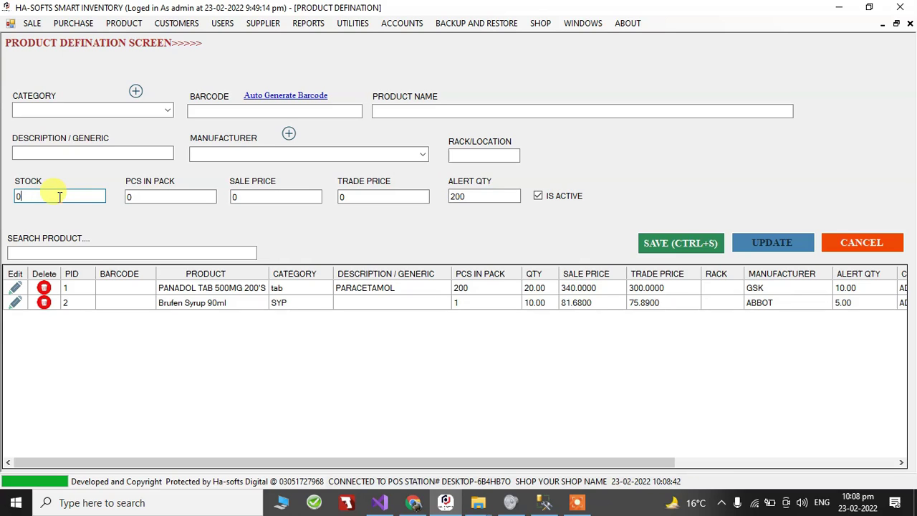
pyautogui.click(145, 194)
pyautogui.click(240, 196)
pyautogui.click(357, 198)
pyautogui.click(480, 195)
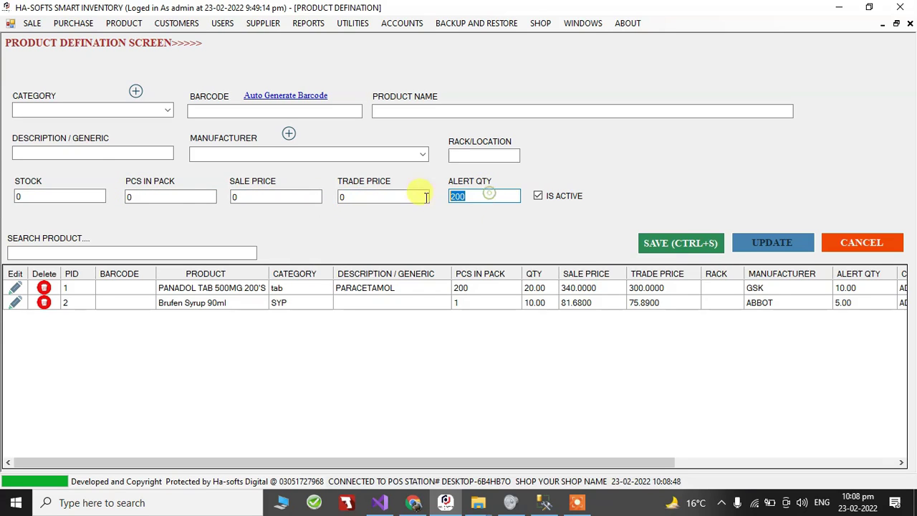
# Step: Enter 0 as the blank product's stock and go through its remaining pack, price and alert quantity fields
pyautogui.click(40, 195)
pyautogui.click(44, 195)
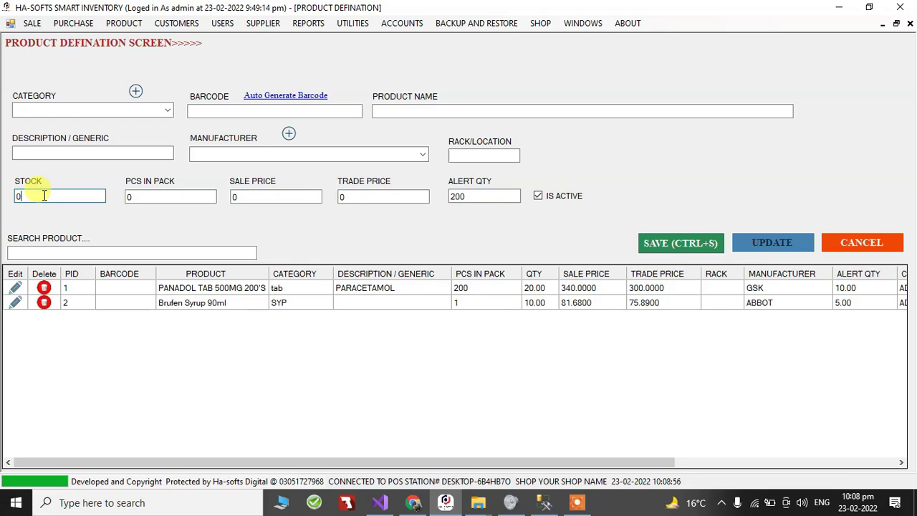
pyautogui.press('BackSpace')
pyautogui.write('0')
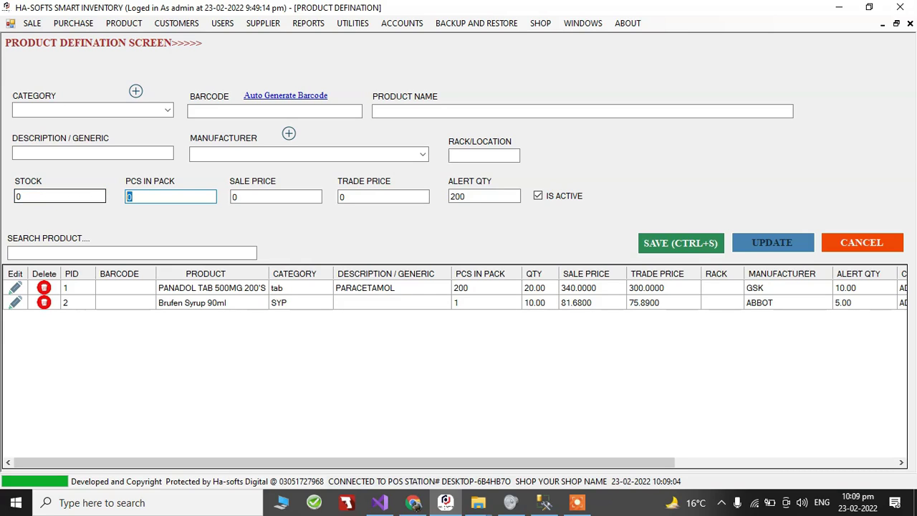
pyautogui.click(276, 196)
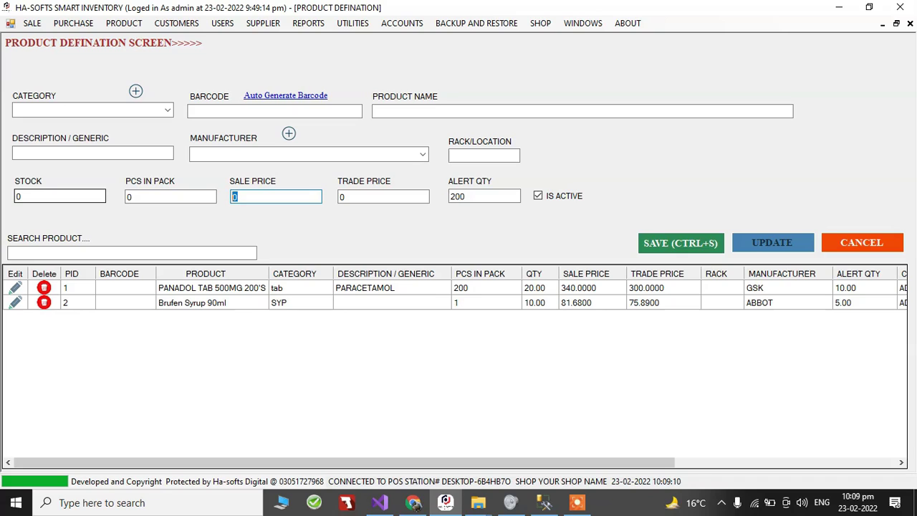
pyautogui.click(384, 196)
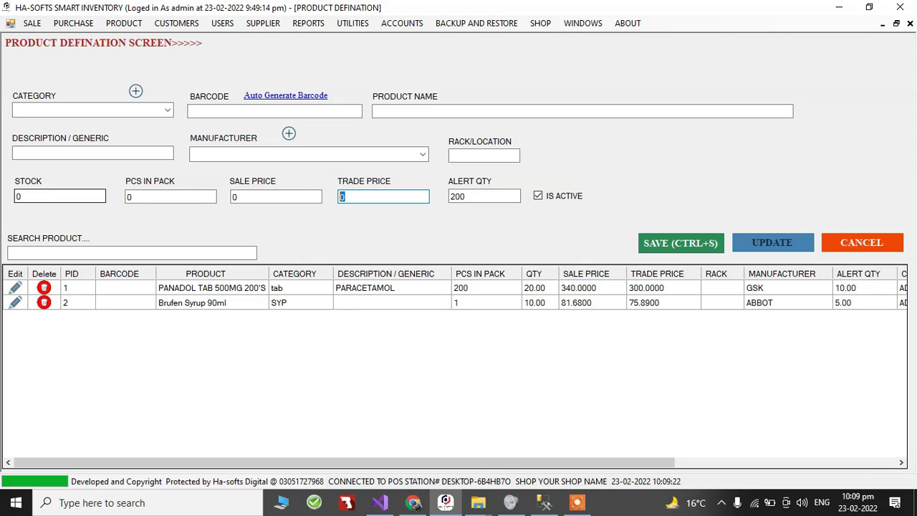
pyautogui.press('Tab')
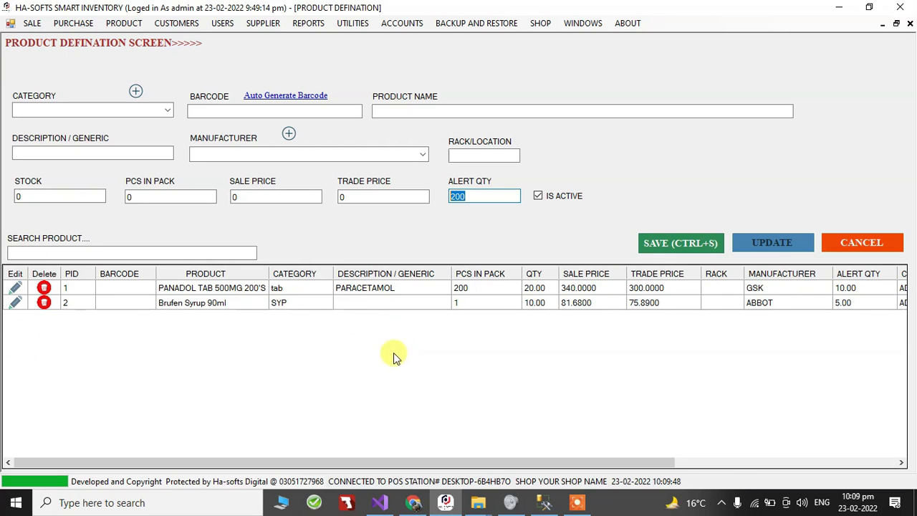
# Step: Search the product list for "BR" and open Brufen Syrup 90ml for editing
pyautogui.click(34, 254)
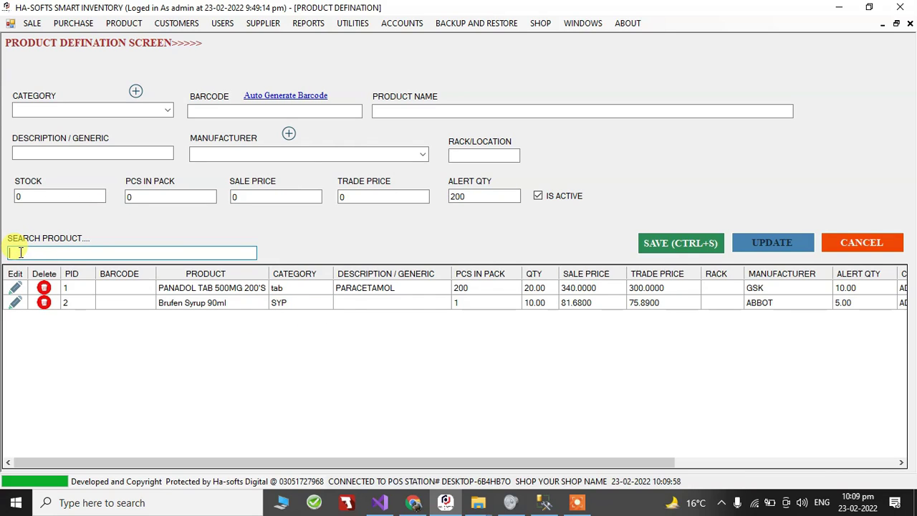
pyautogui.write('BR')
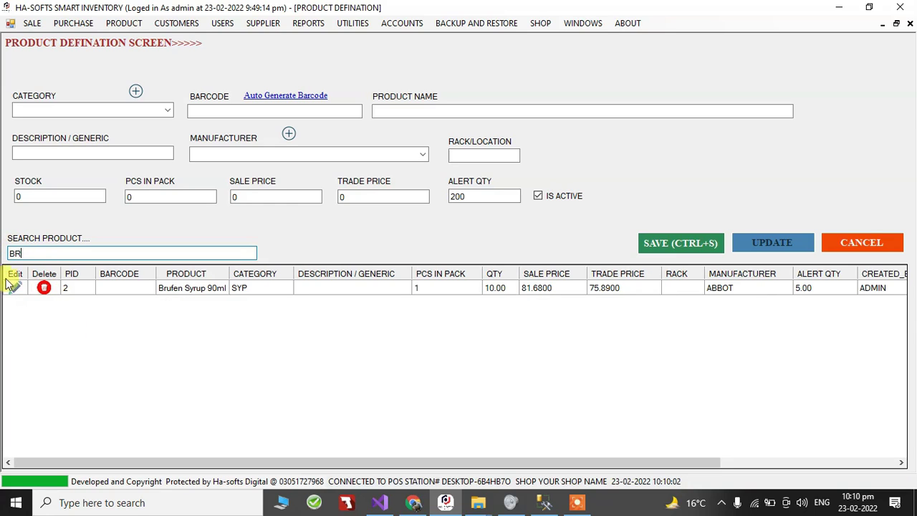
pyautogui.click(15, 288)
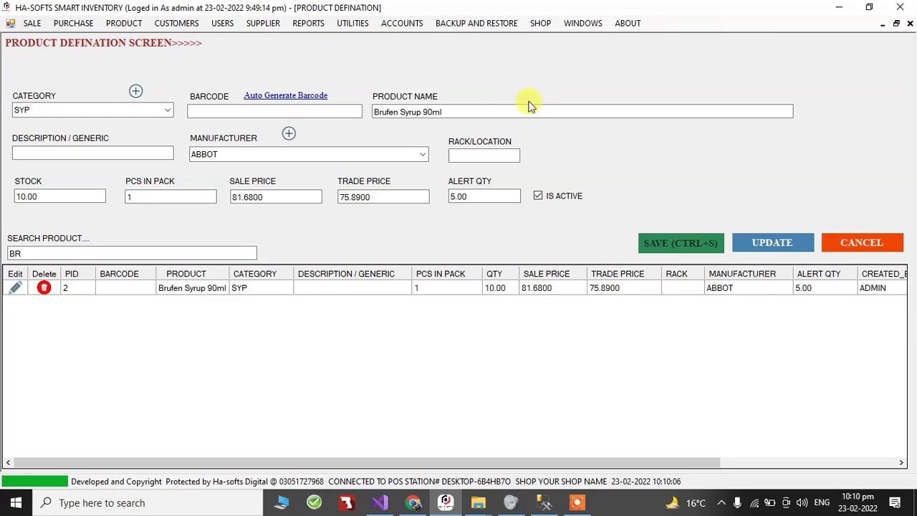
# Step: Check the generic name on the Brufen product page in the browser and enter IBUPROFEN as the product's description/generic
pyautogui.click(86, 152)
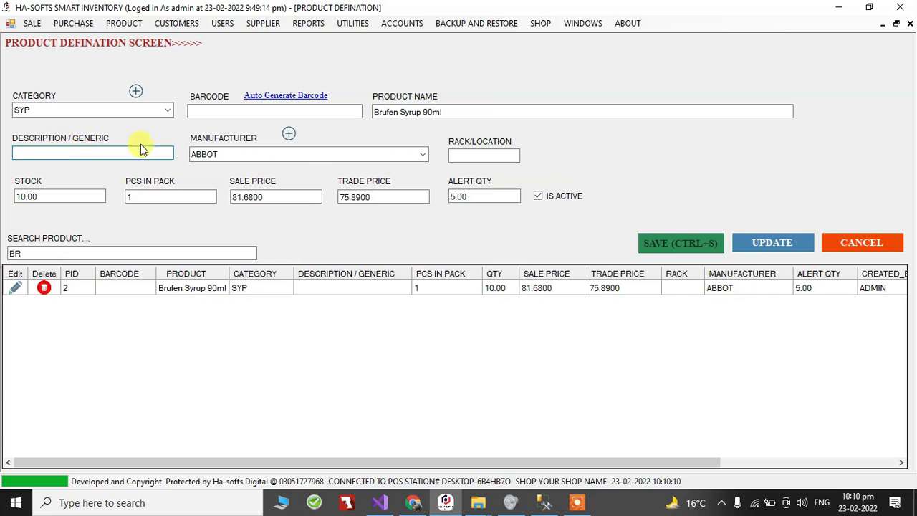
pyautogui.click(414, 503)
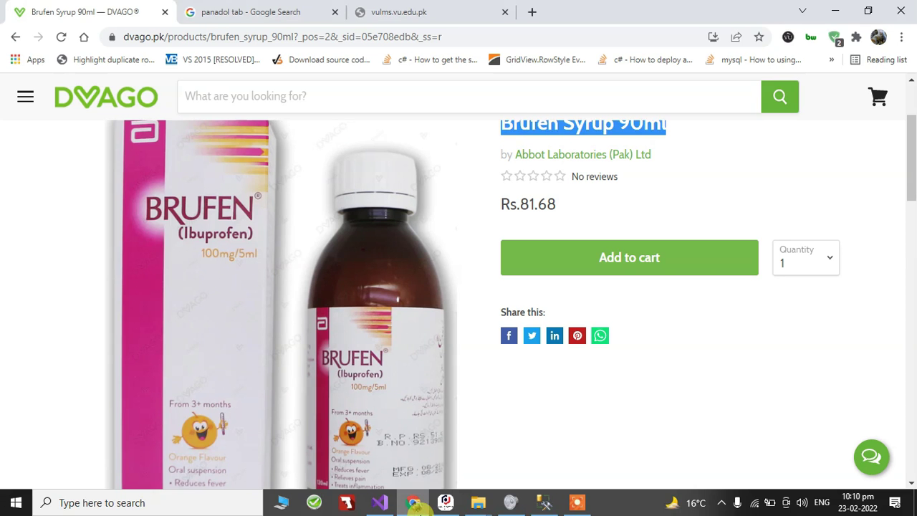
pyautogui.click(414, 503)
pyautogui.click(414, 502)
pyautogui.click(414, 503)
pyautogui.write('IBUPR')
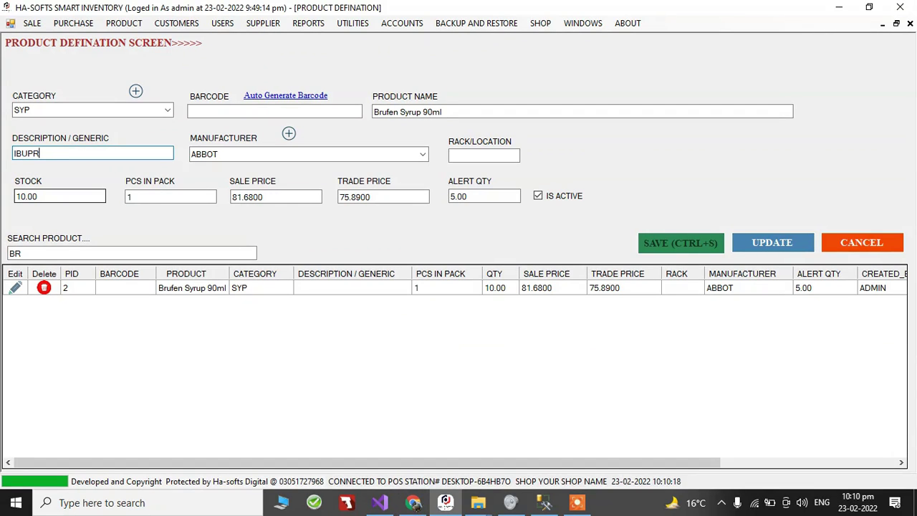
pyautogui.write('OFEN')
# Step: Go through the stock, pieces in pack and sale price fields, update the Brufen Syrup 90ml record and accept the confirmation
pyautogui.click(42, 196)
pyautogui.moveTo(43, 196); pyautogui.dragTo(2, 203)
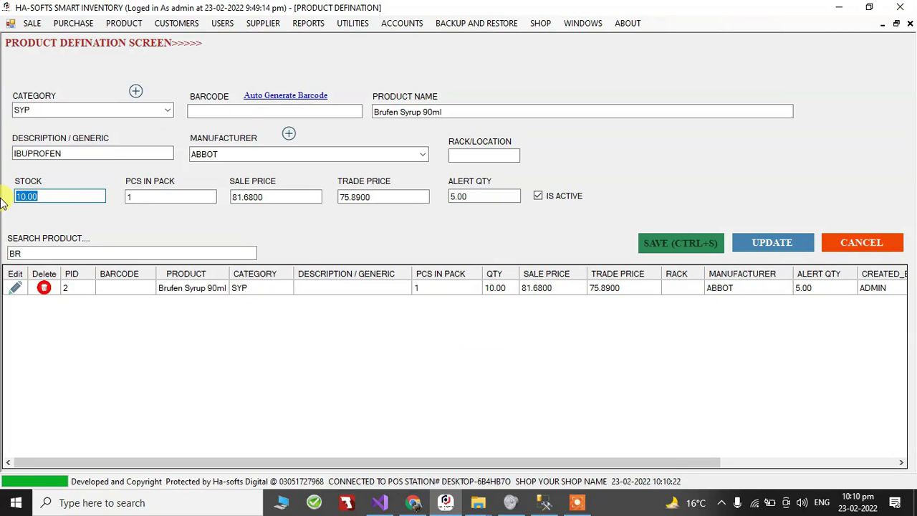
pyautogui.click(129, 194)
pyautogui.click(283, 199)
pyautogui.click(770, 242)
pyautogui.click(492, 301)
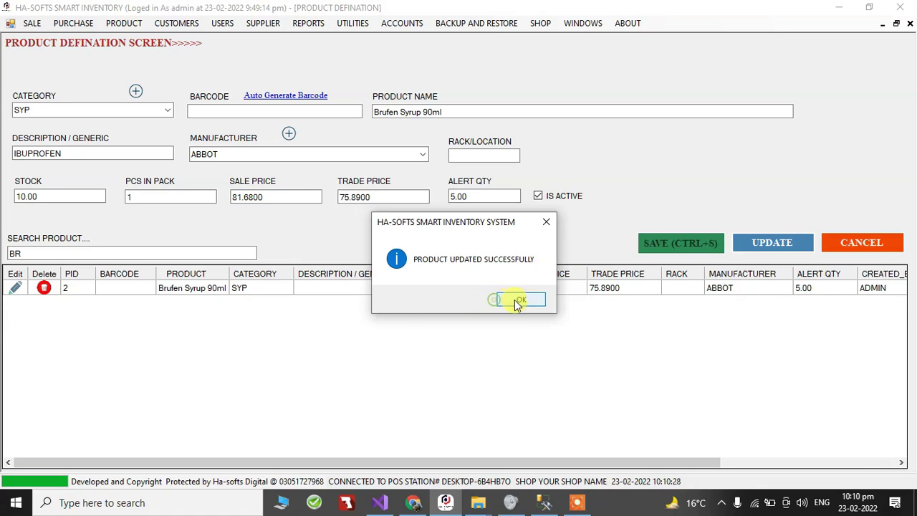
pyautogui.click(521, 302)
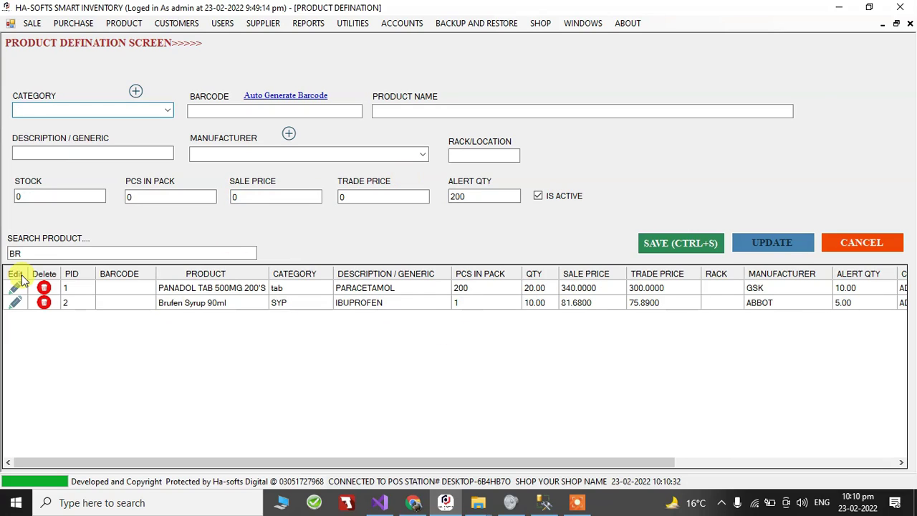
# Step: Request deletion of Brufen Syrup 90ml from the product list and decline the confirmation
pyautogui.click(44, 302)
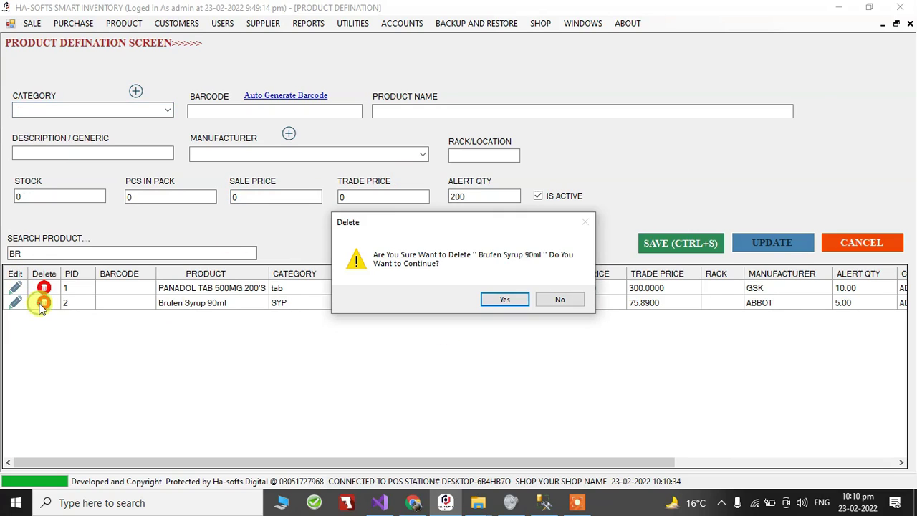
pyautogui.click(563, 299)
pyautogui.click(152, 197)
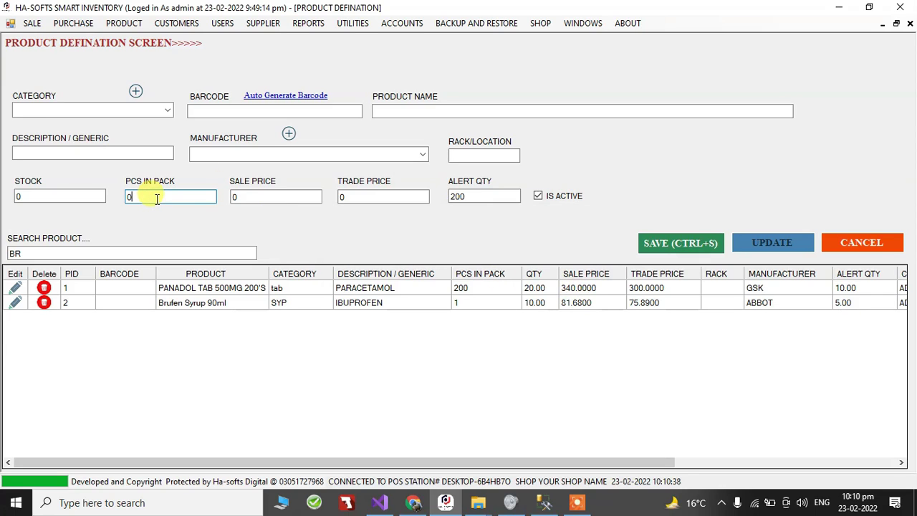